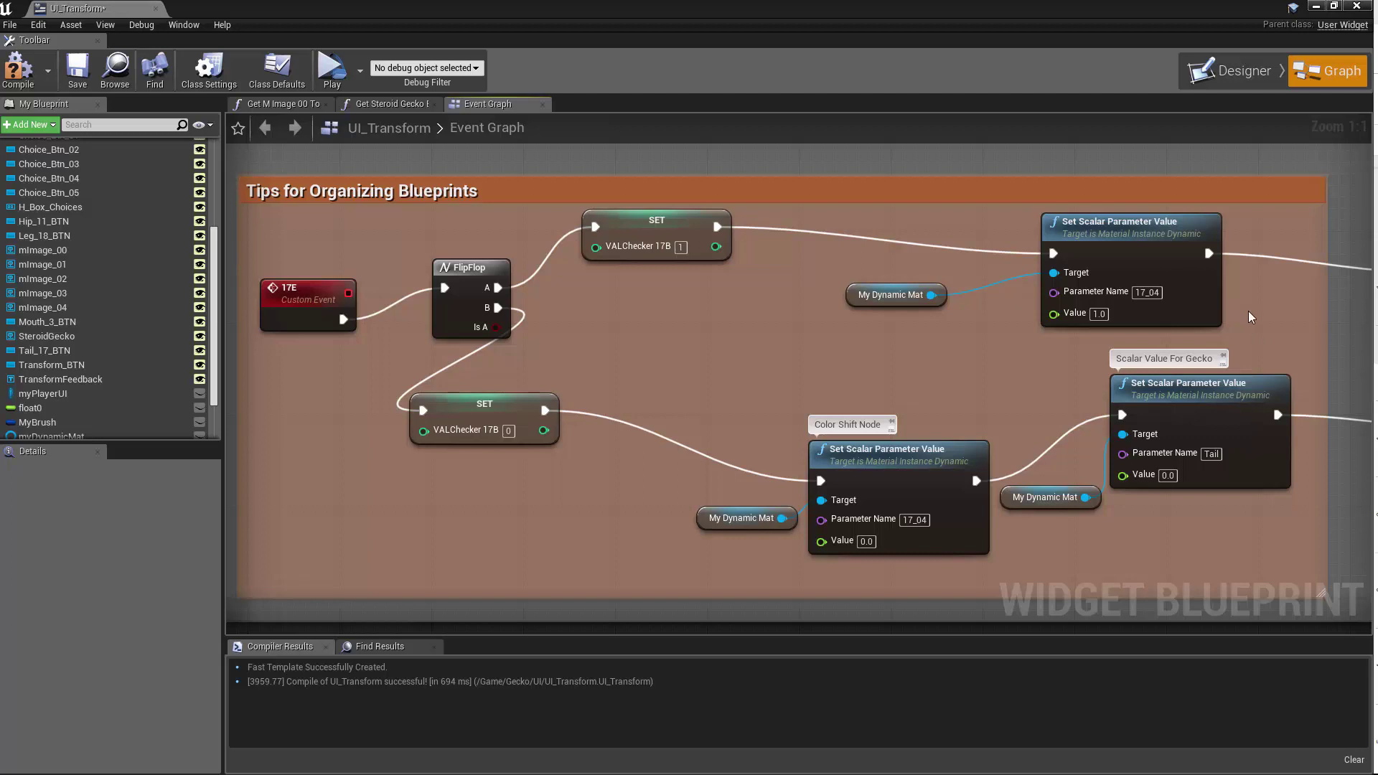
Straighten the connections between the nodes in the upper row and between the nodes in the lower row of the comment box
left_click_drag(1250, 317, 605, 222)
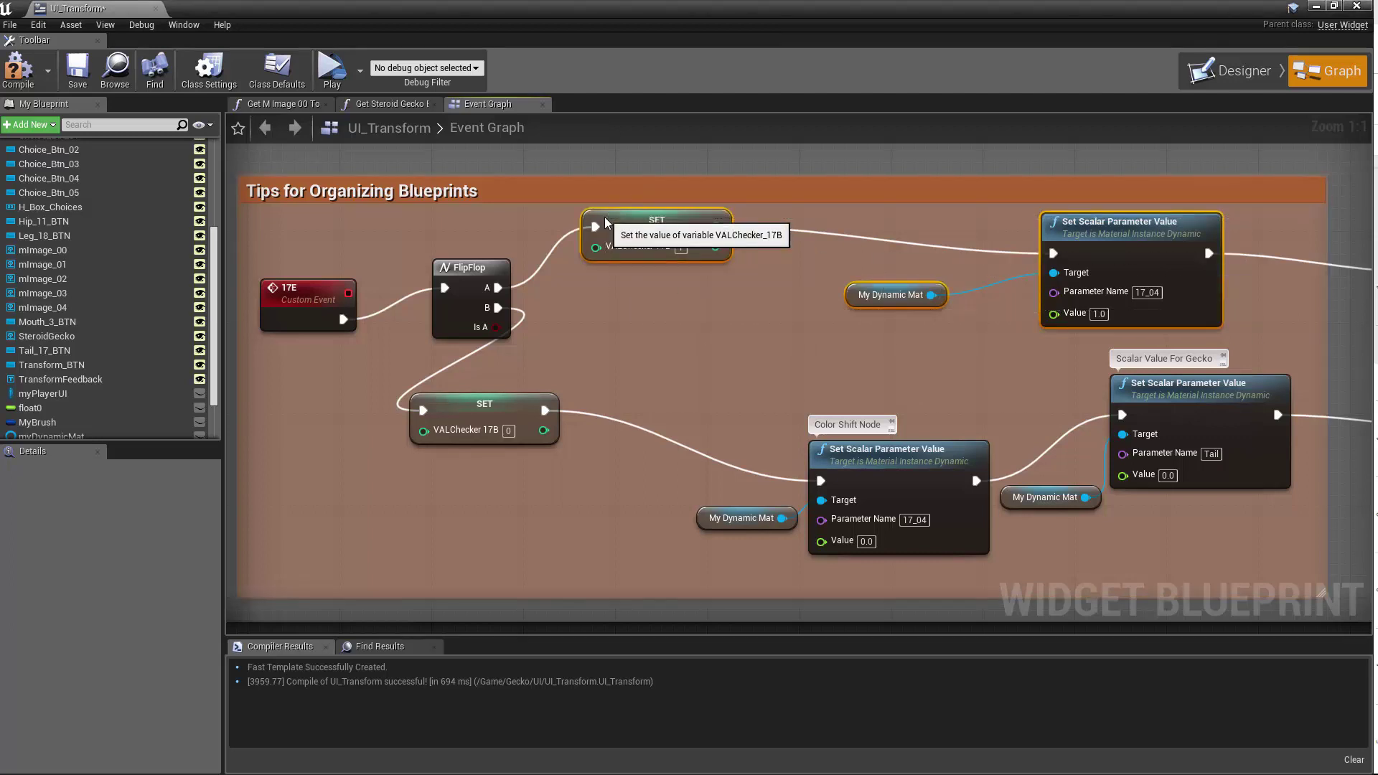
key("q")
left_click_drag(1245, 521, 511, 393)
key("q")
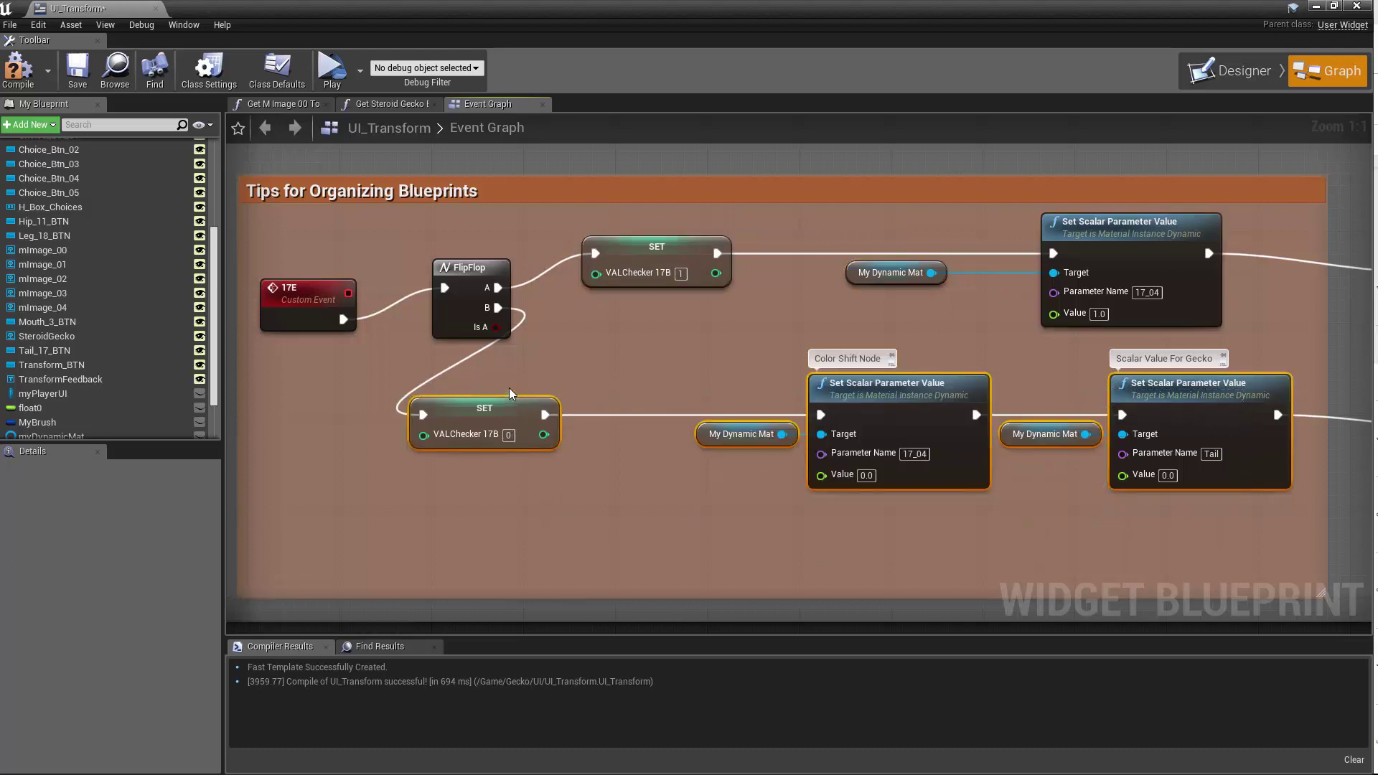
Reposition the lower row's nodes below the FlipFlop, evenly spaced horizontally with straight connections
key("q")
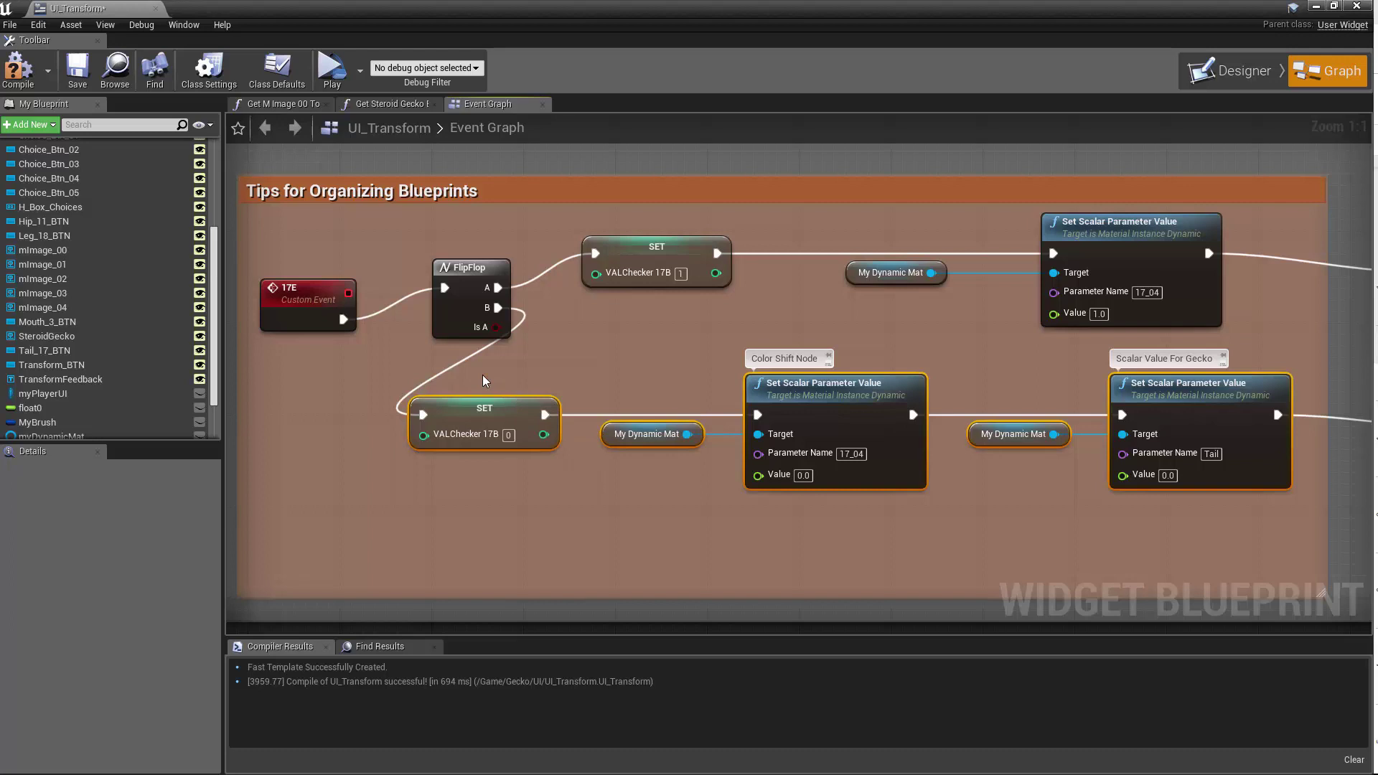
left_click_drag(483, 375, 876, 502)
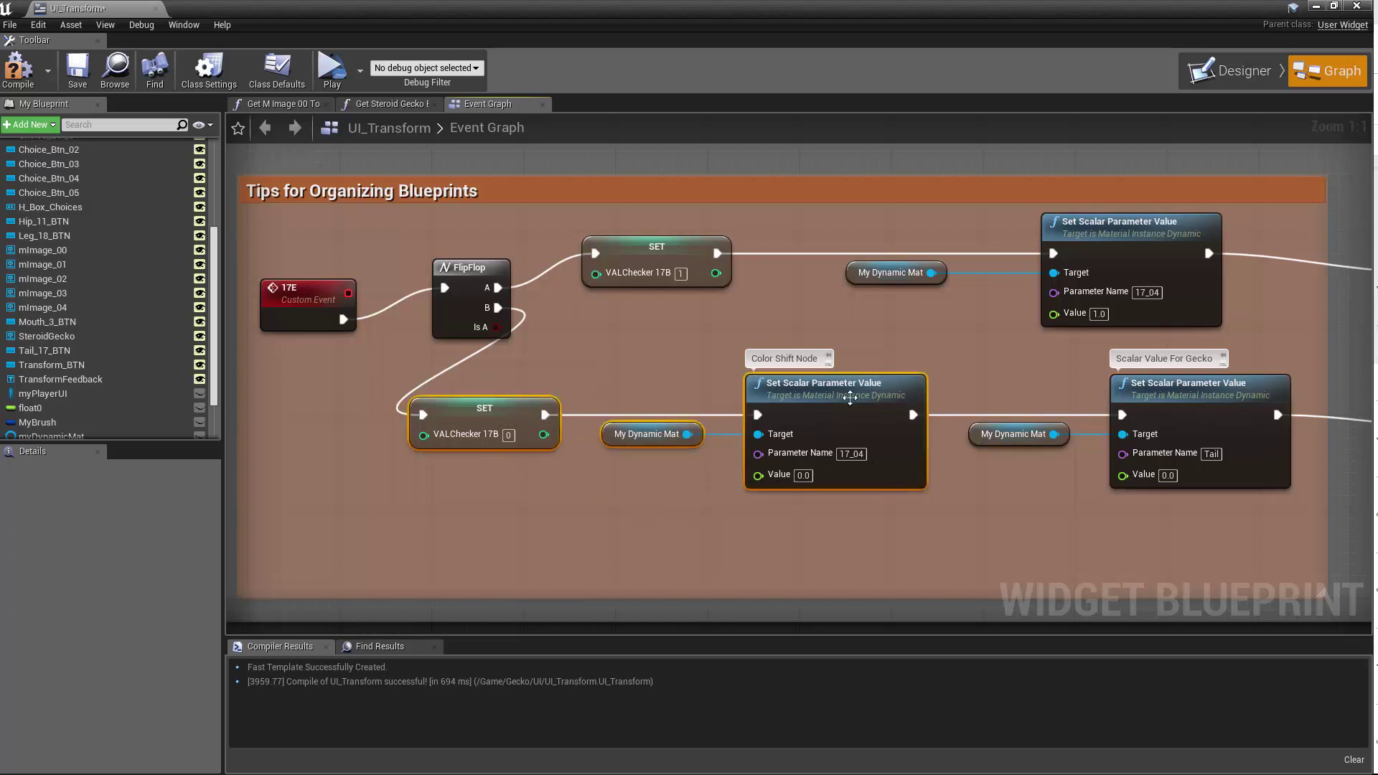
left_click_drag(846, 394, 893, 395)
left_click_drag(1208, 509, 586, 437)
key("q")
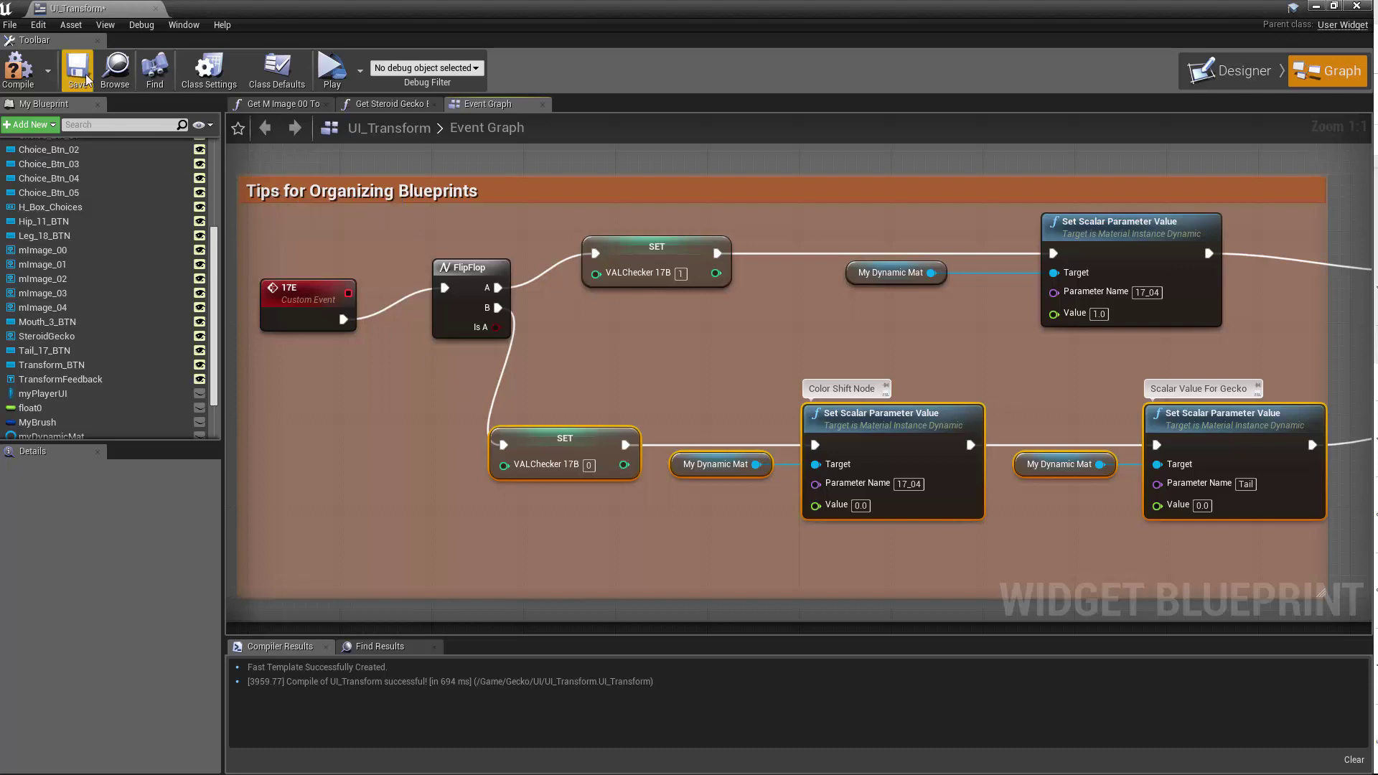
Open the Keyboard Shortcuts page of the Editor Preferences
left_click(36, 27)
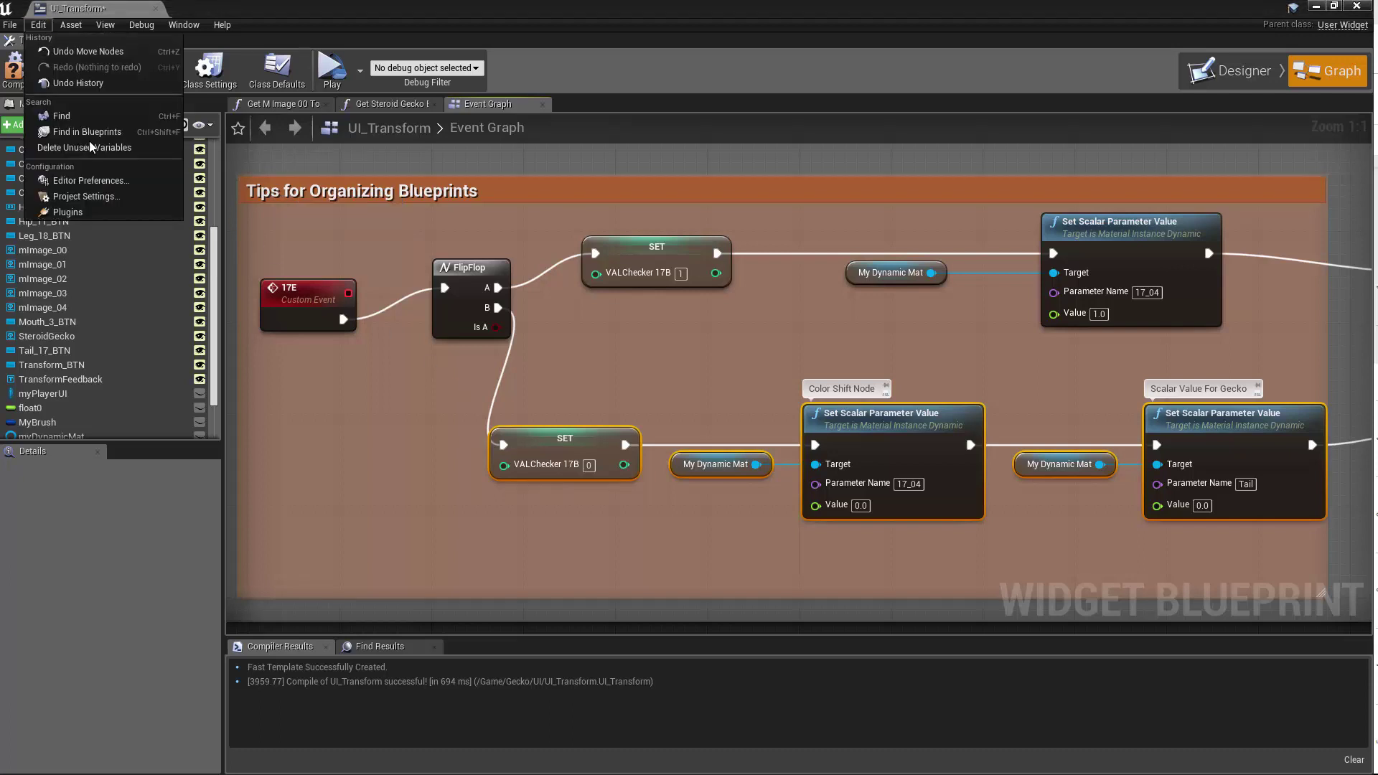
left_click(106, 185)
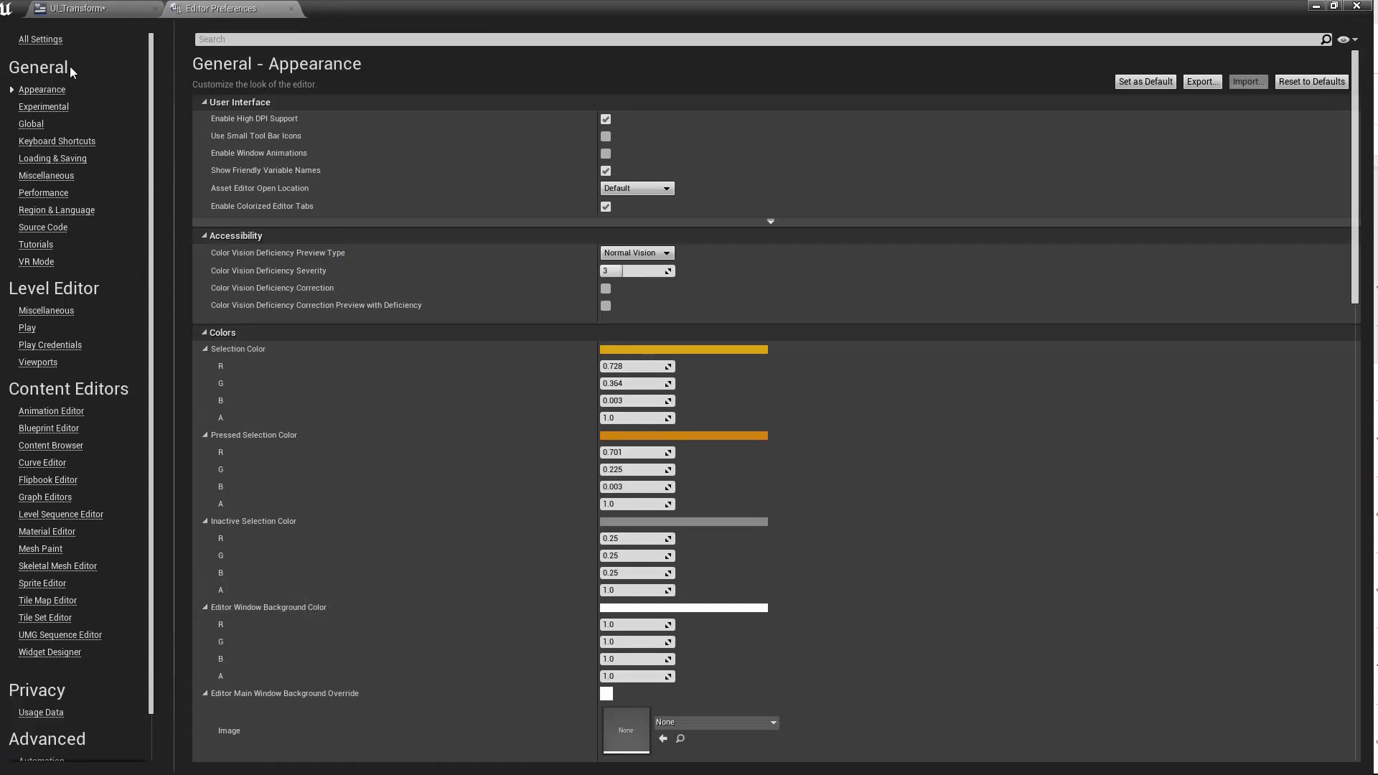
left_click(85, 144)
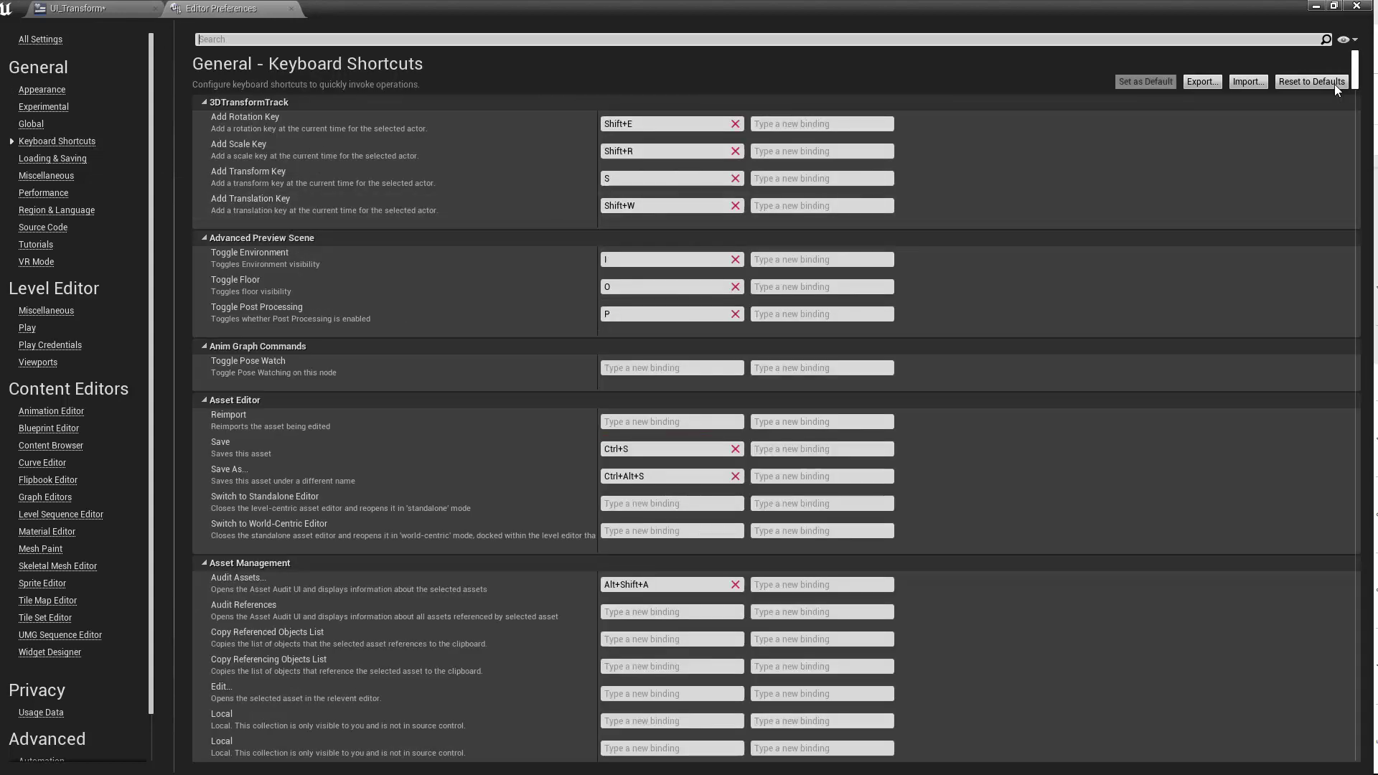
Examine the Graph Editor shortcuts for aligning, distributing and commenting nodes and for straightening connections
left_click_drag(1355, 81, 1354, 294)
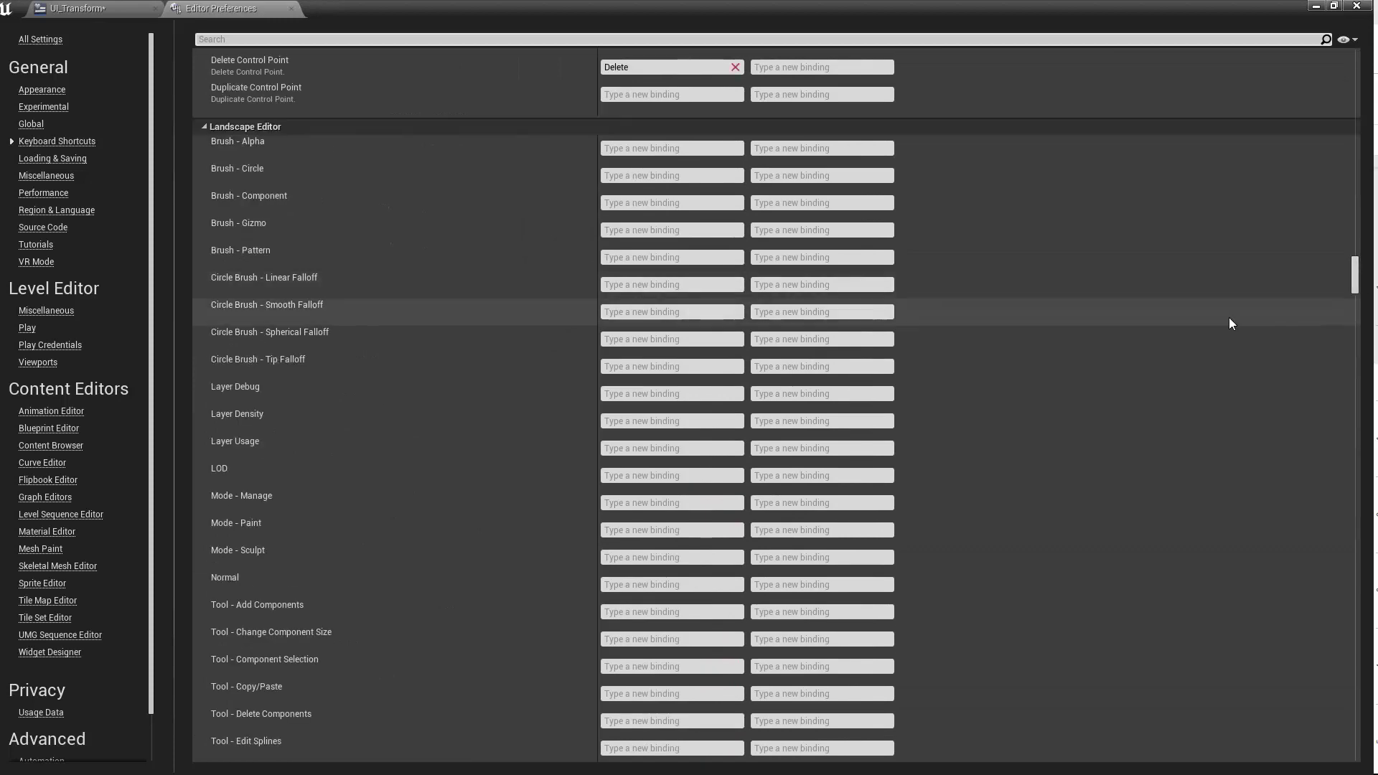
scroll(1228, 317, "up", 15)
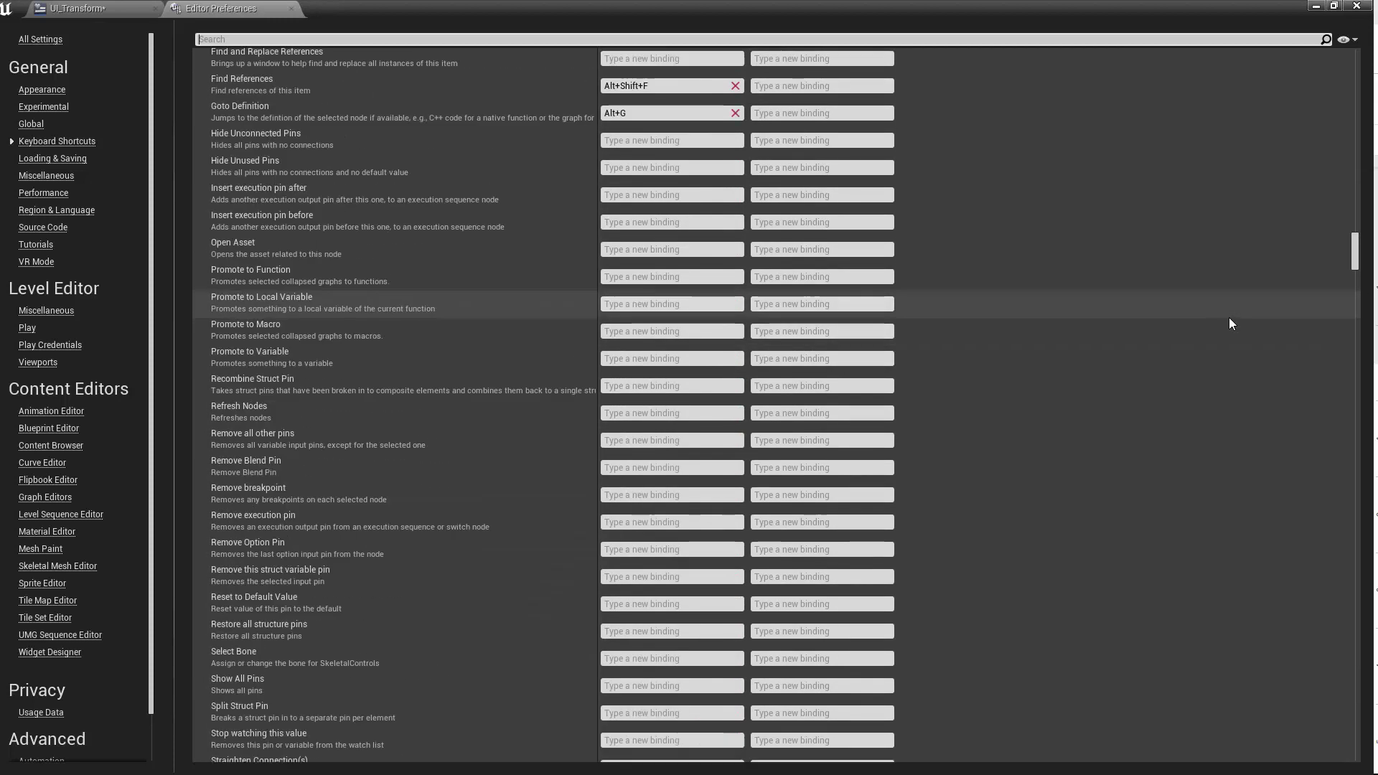
scroll(1229, 317, "up", 15)
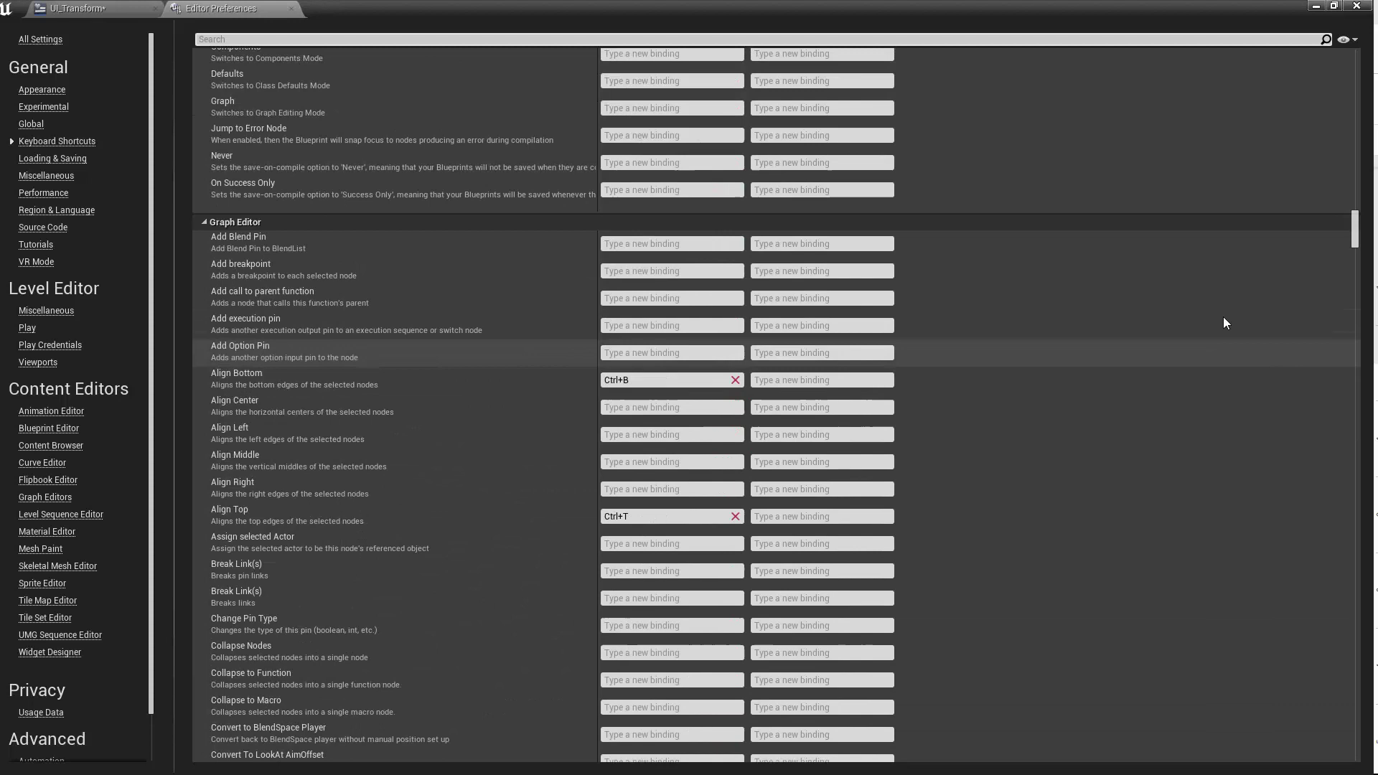
scroll(248, 227, "down", 5)
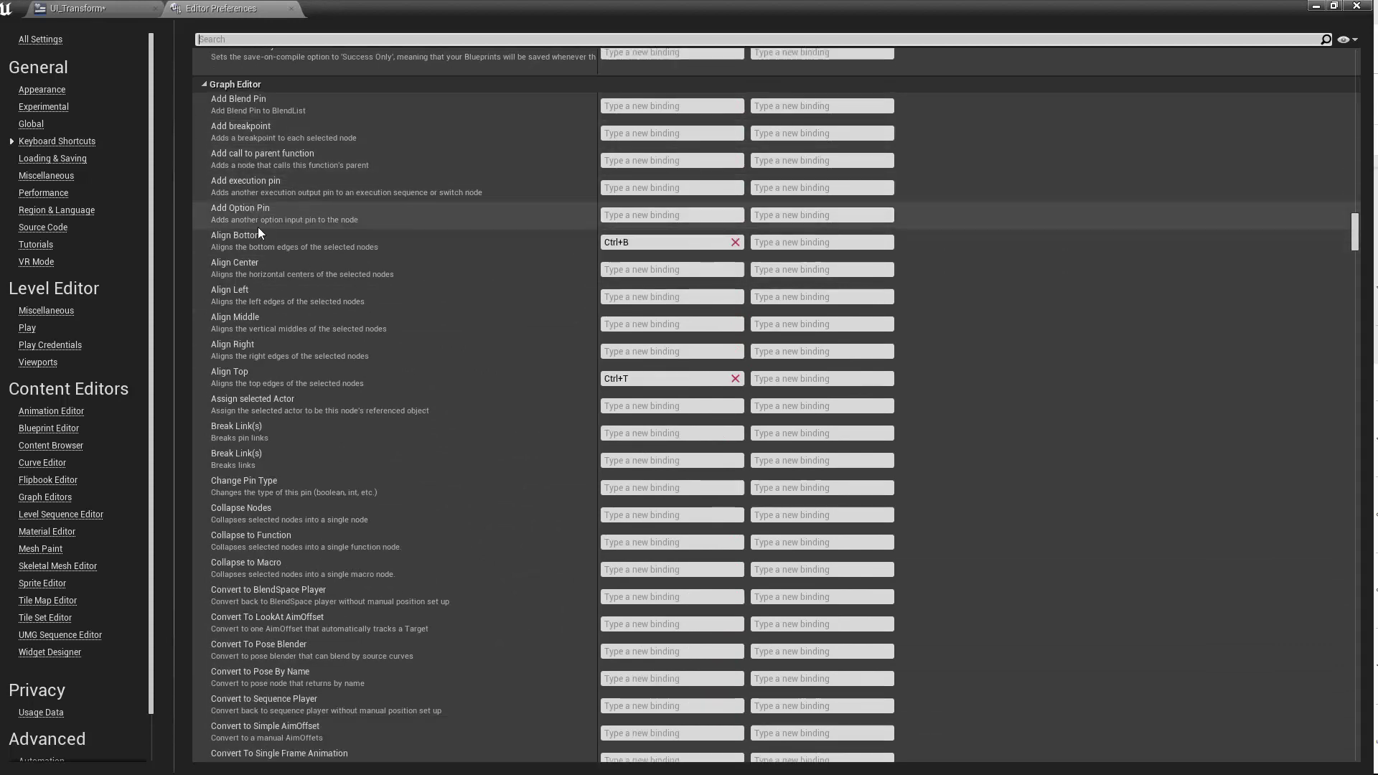
scroll(259, 233, "down", 1)
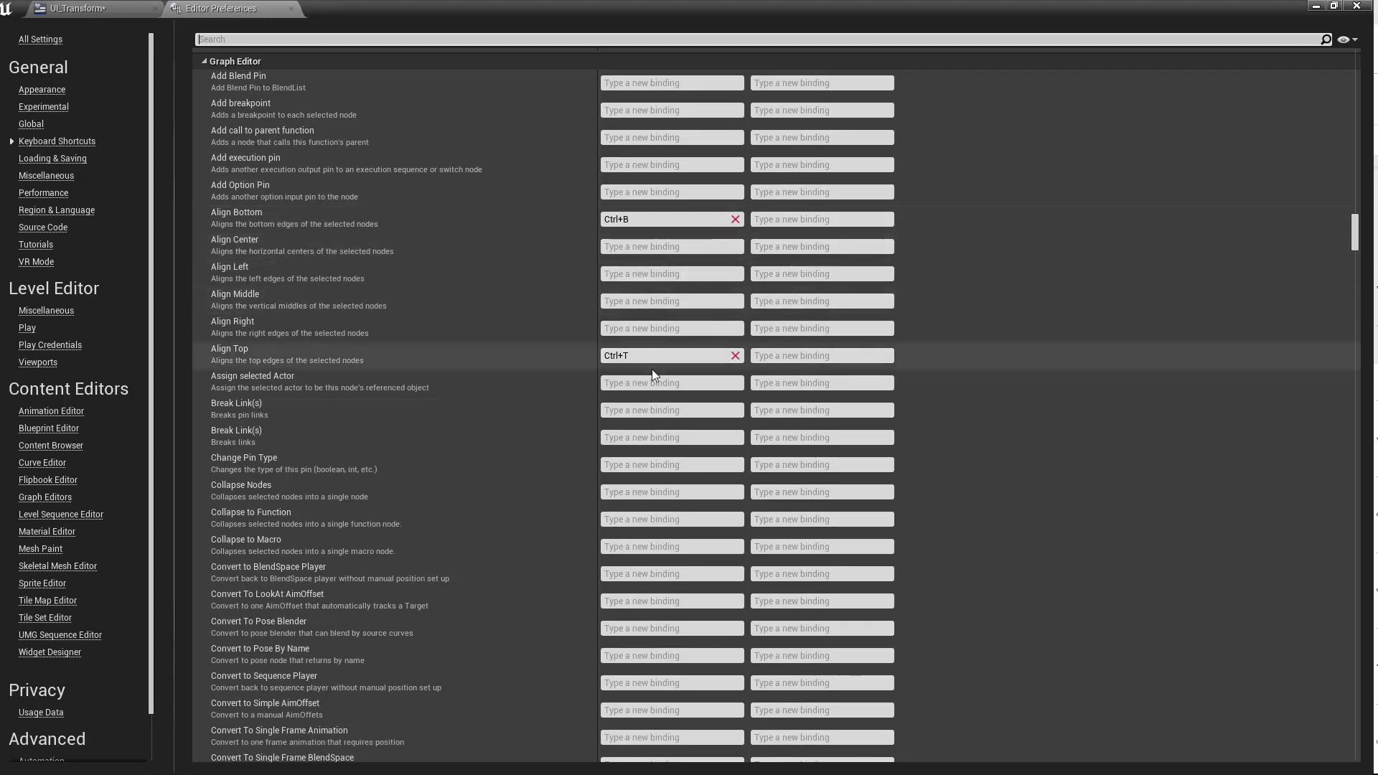
left_click(631, 355)
scroll(844, 454, "down", 20)
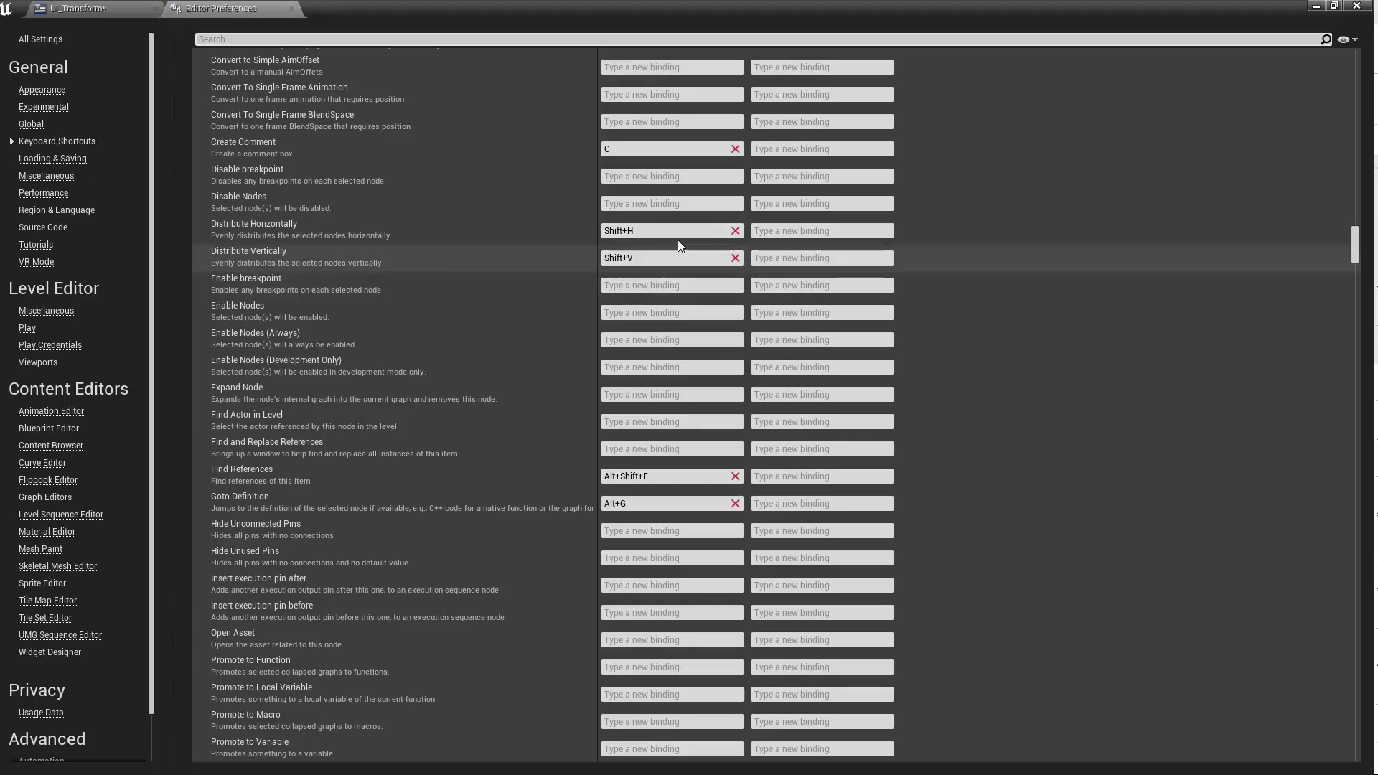
scroll(501, 514, "down", 5)
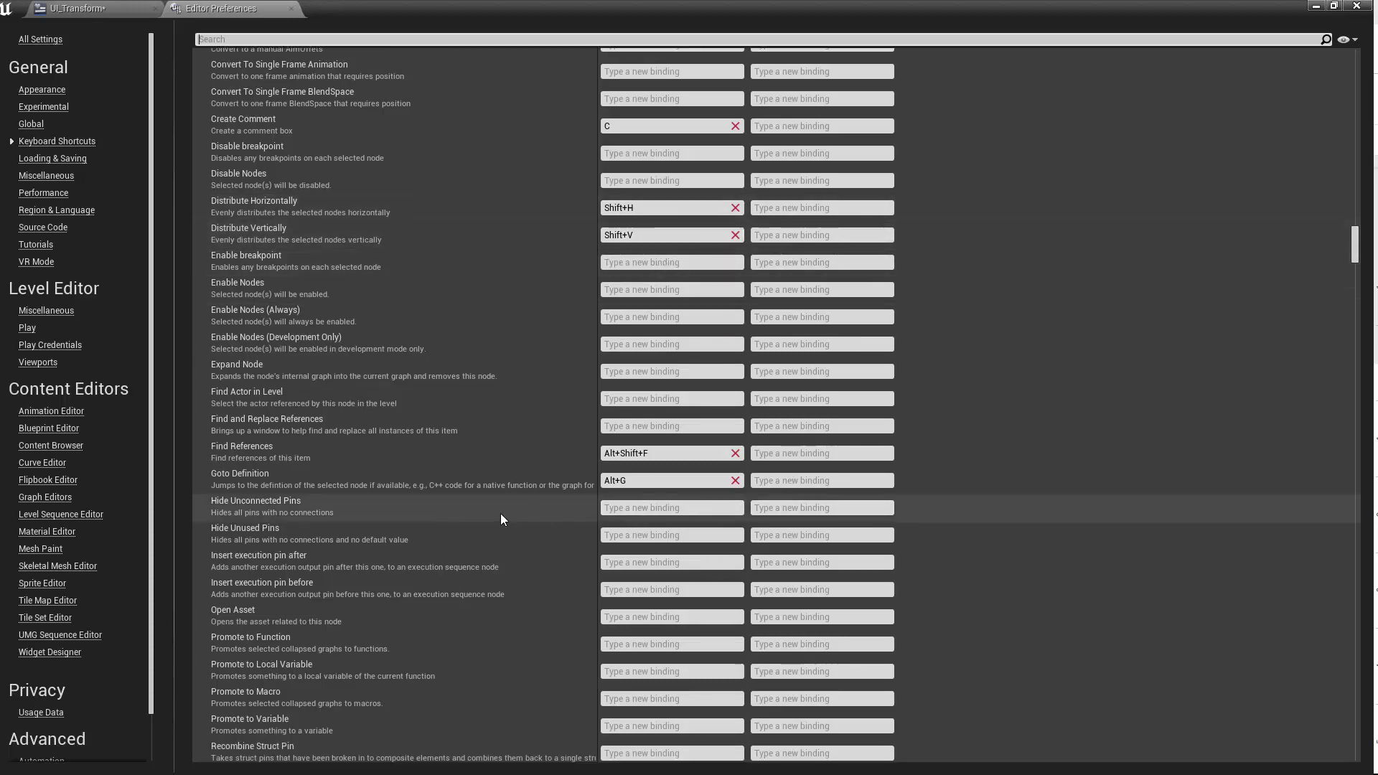
scroll(419, 324, "down", 6)
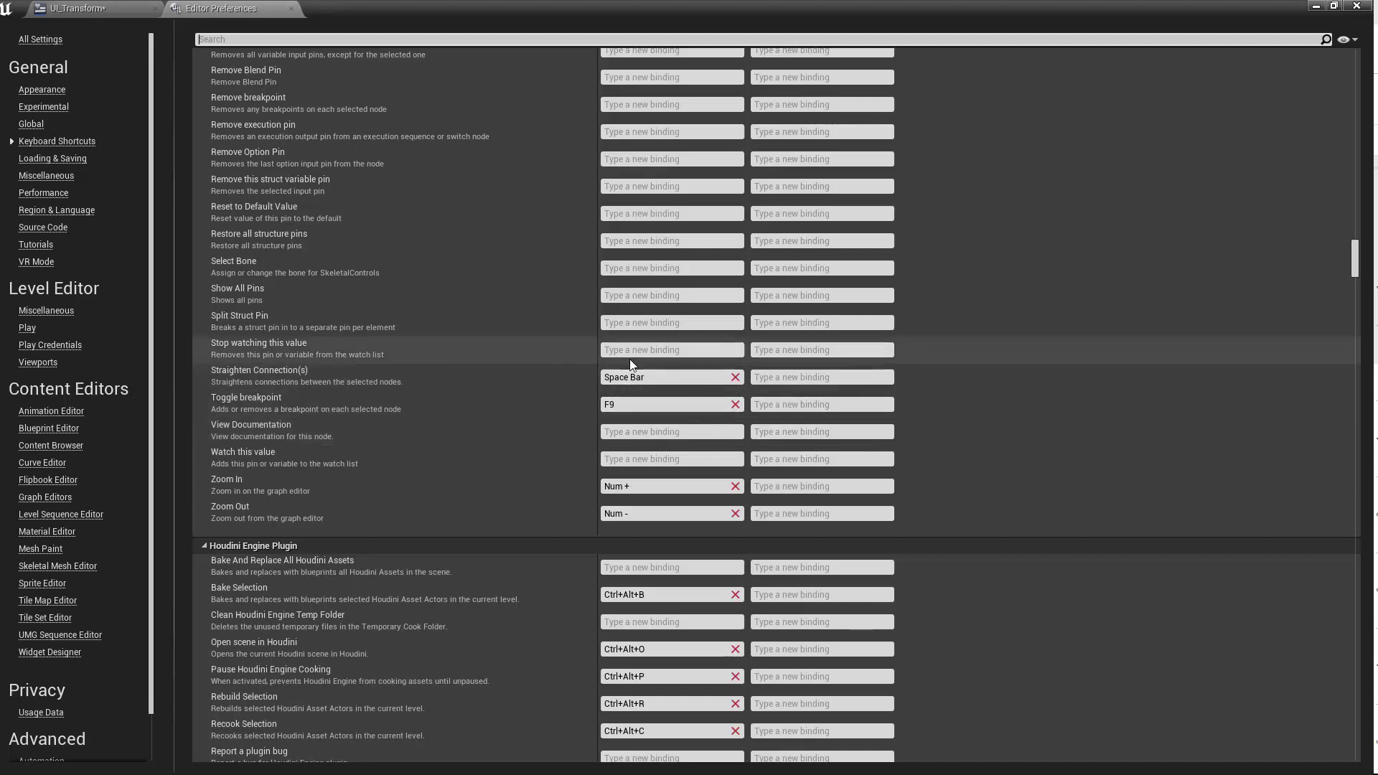
In the UI_Transform event graph, move the Scalar Value For Gecko node pair closer to the Color Shift Node and distribute the lower row horizontally
left_click(79, 8)
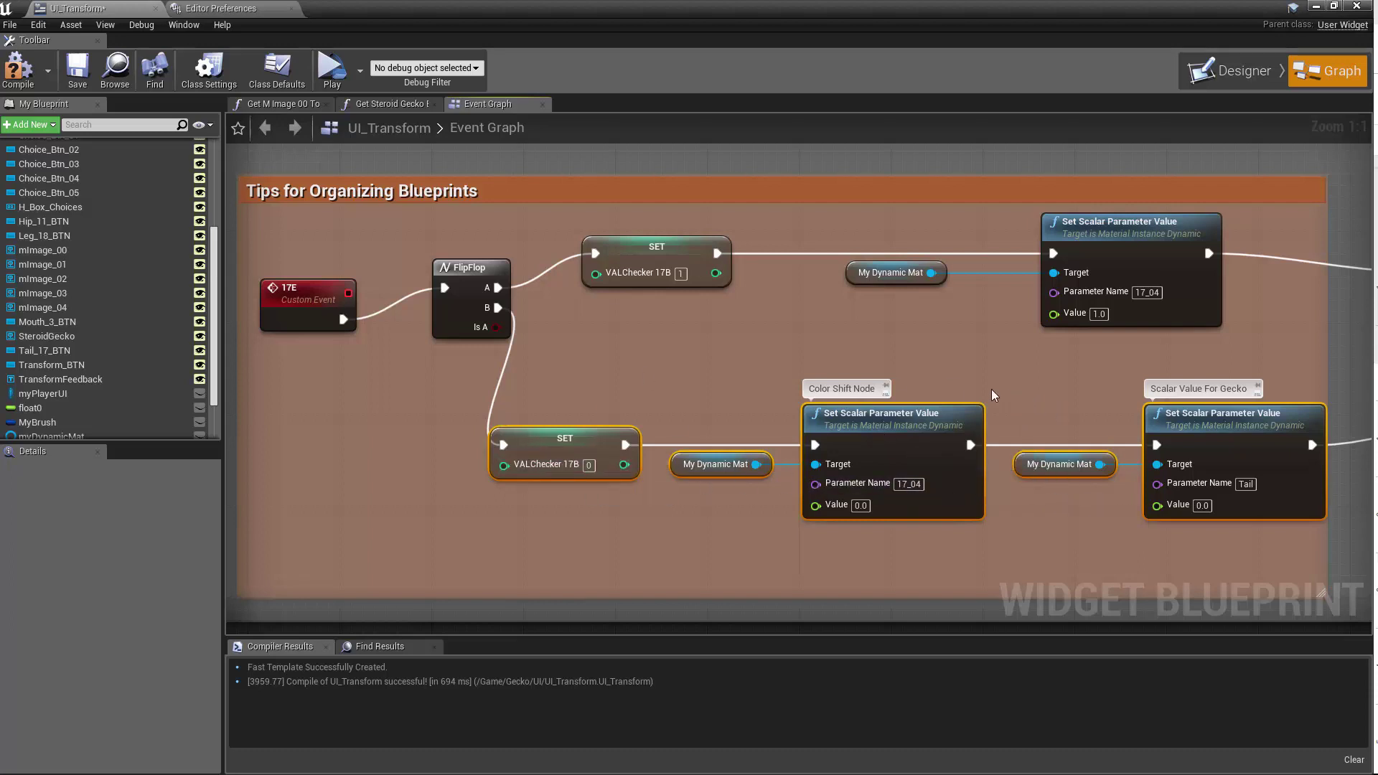
left_click(547, 371)
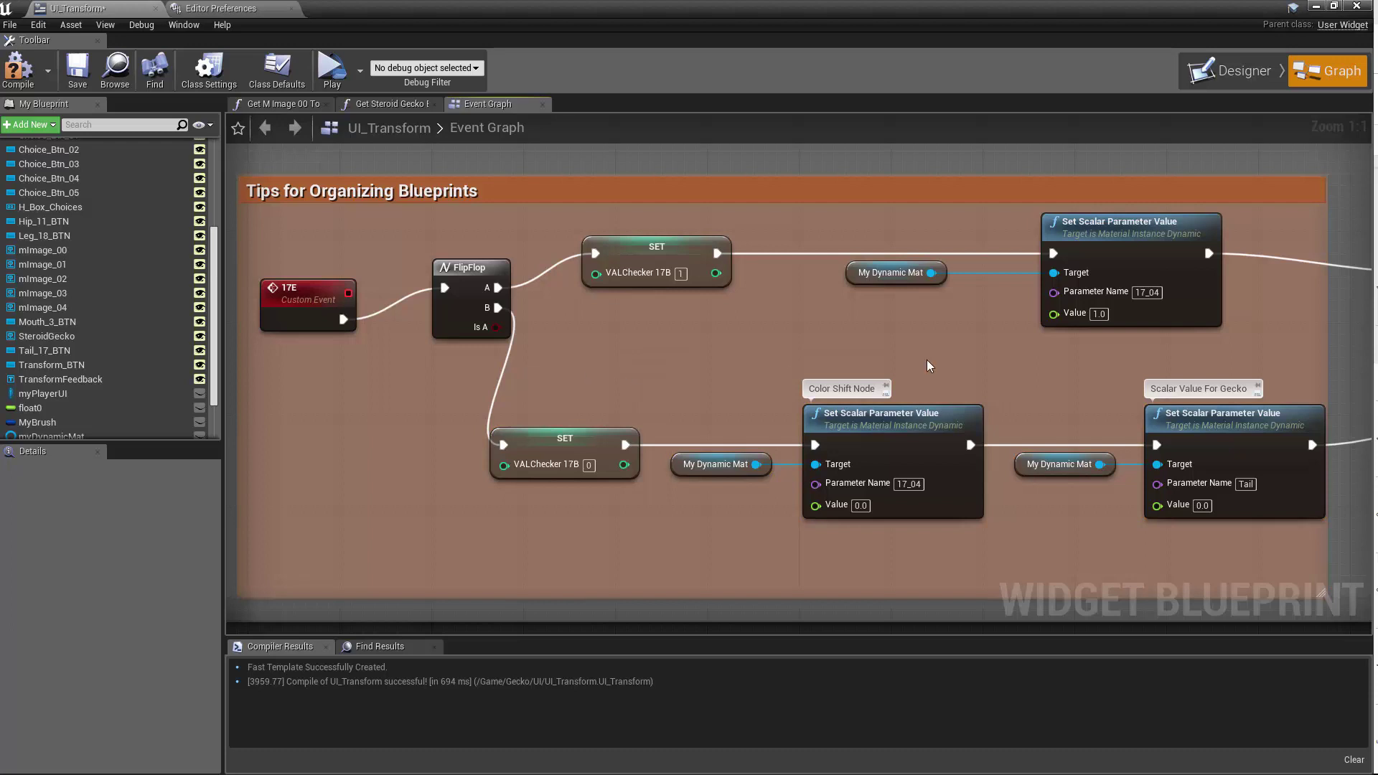
left_click_drag(1024, 371, 1169, 534)
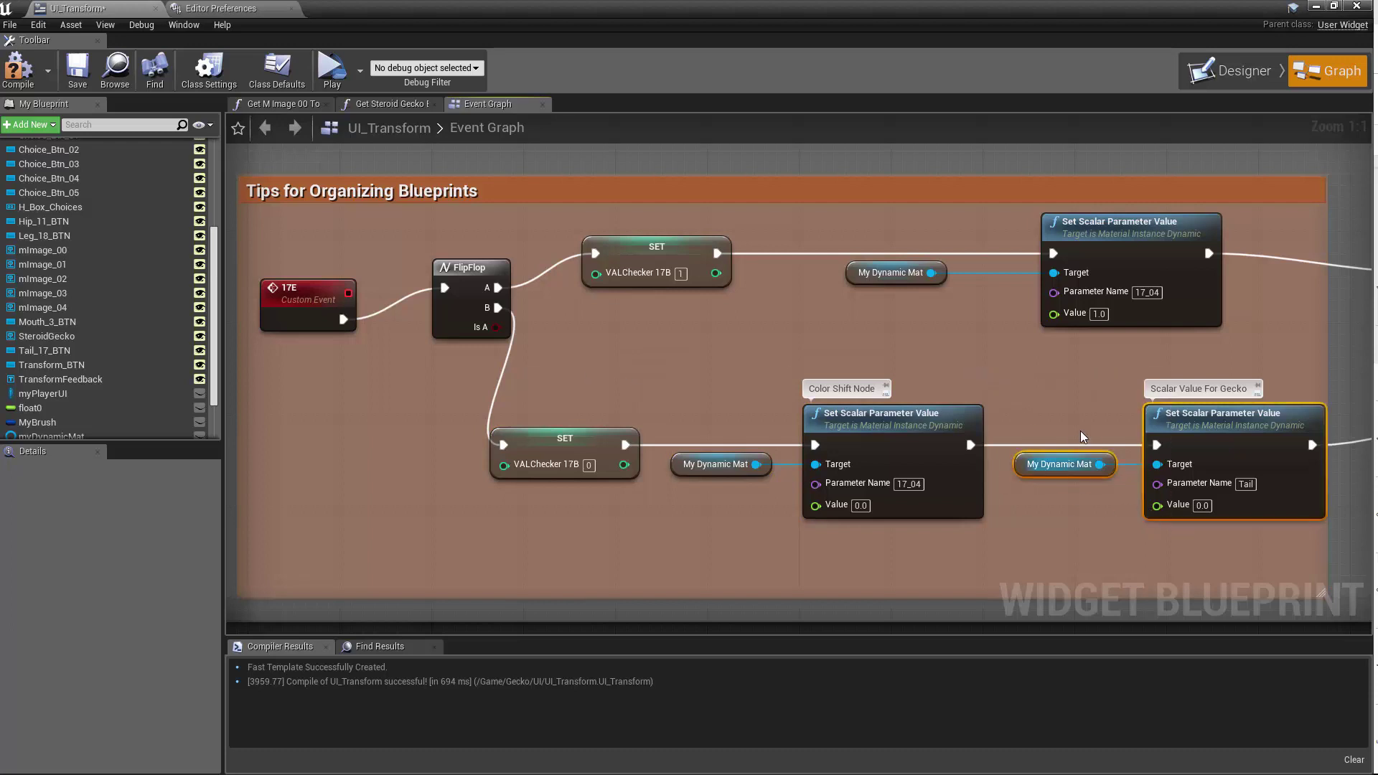
left_click_drag(546, 383, 1236, 541)
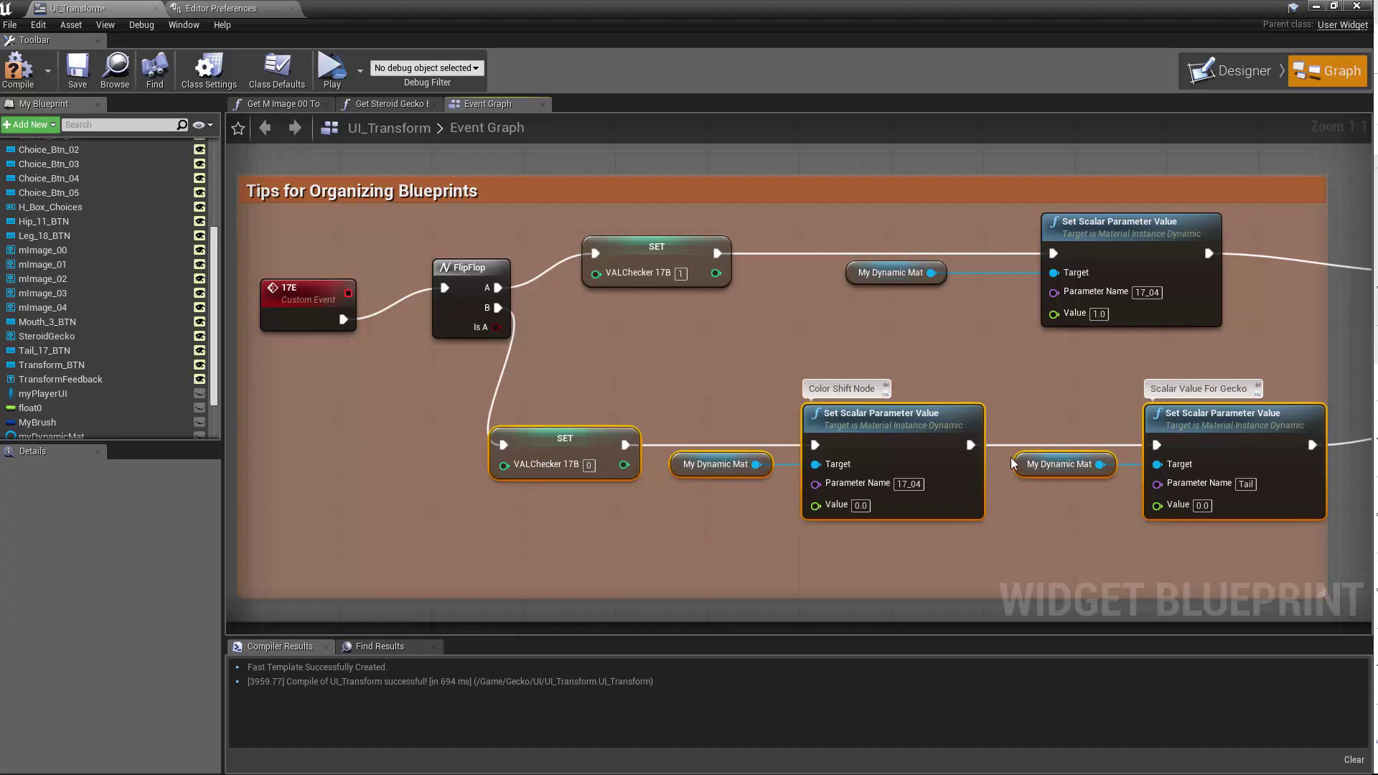
left_click_drag(1026, 403, 1178, 512)
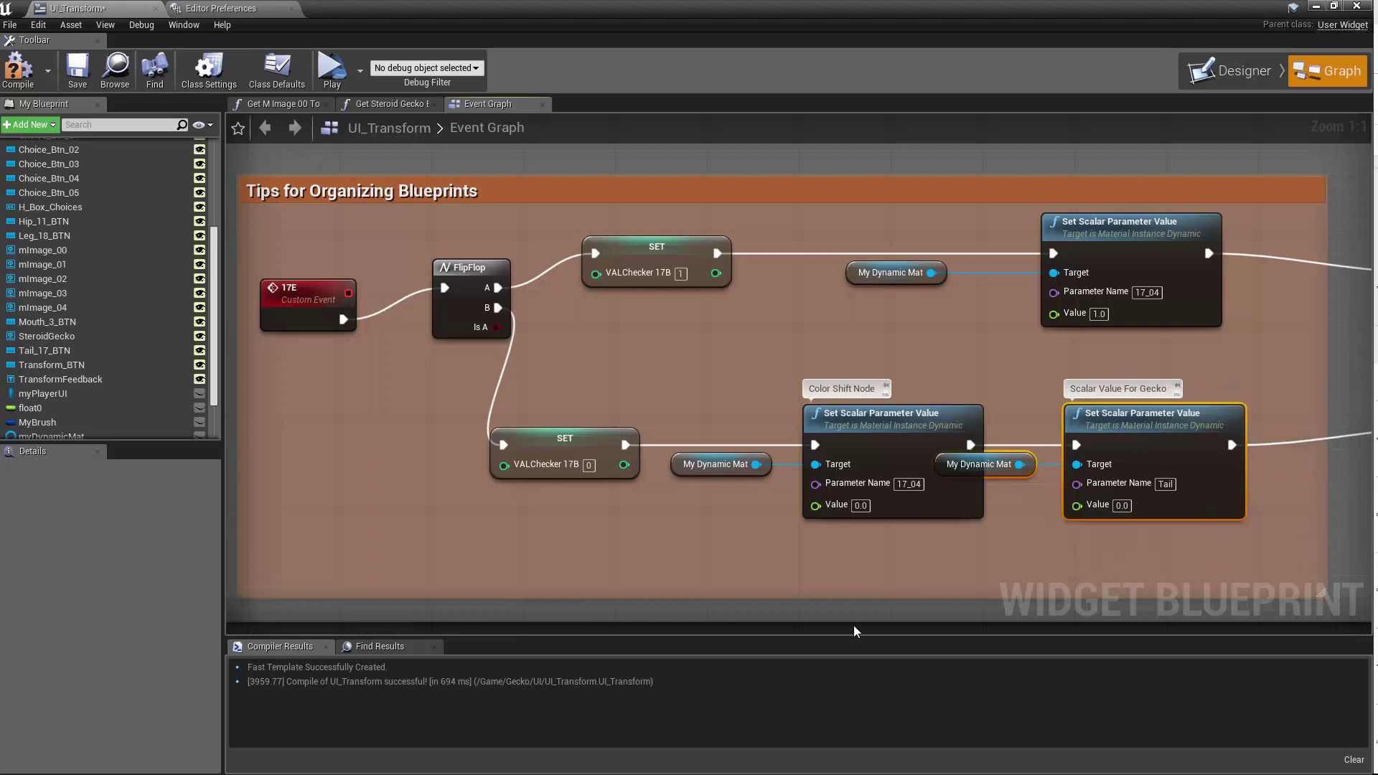
left_click_drag(546, 366, 1135, 545)
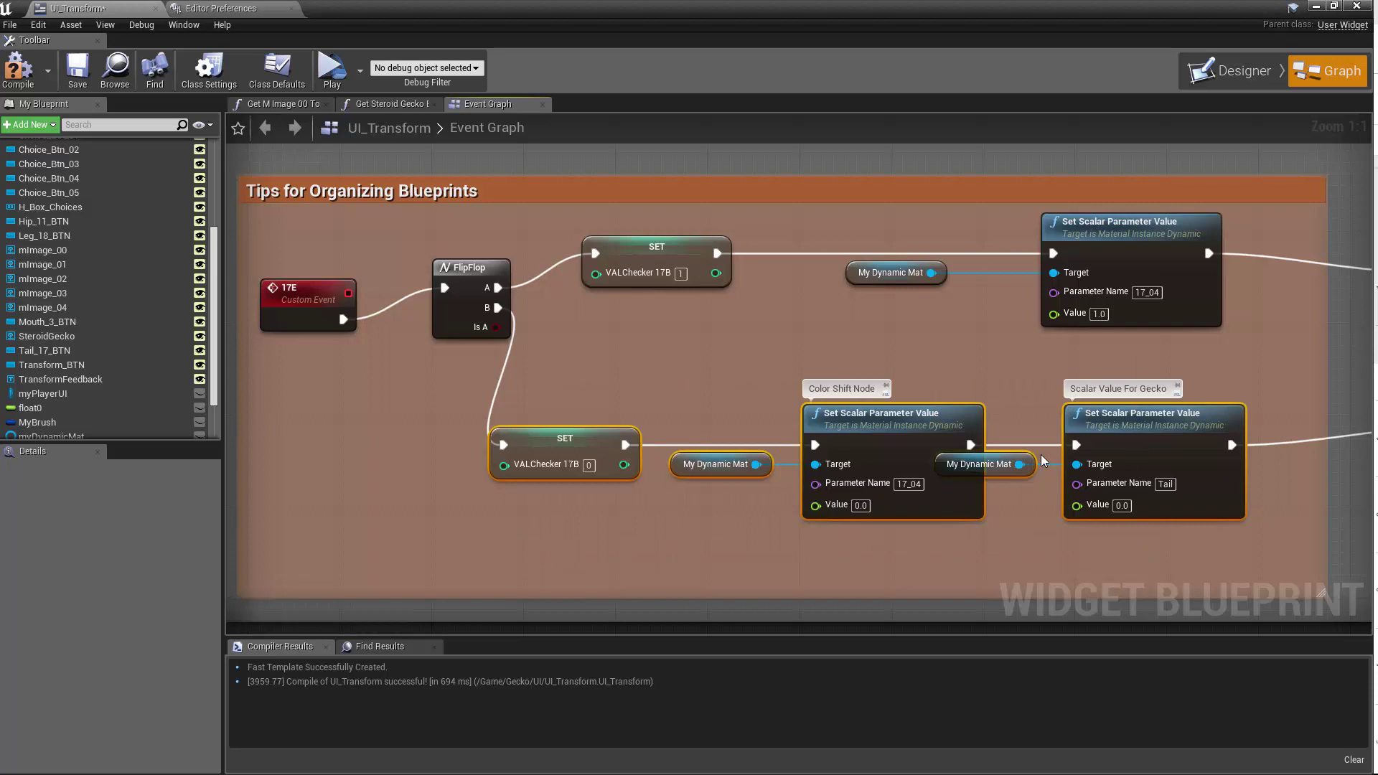
key("alt+shift+h")
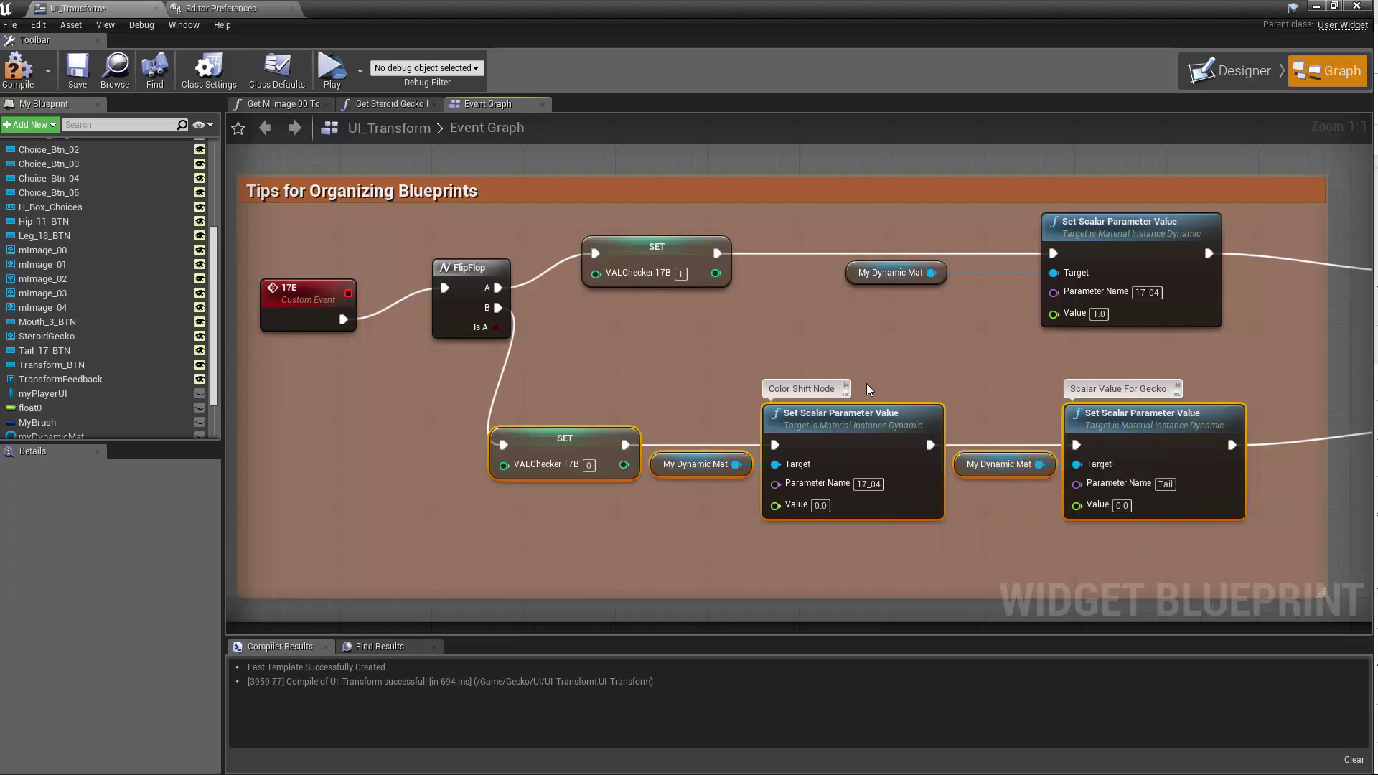
left_click(869, 339)
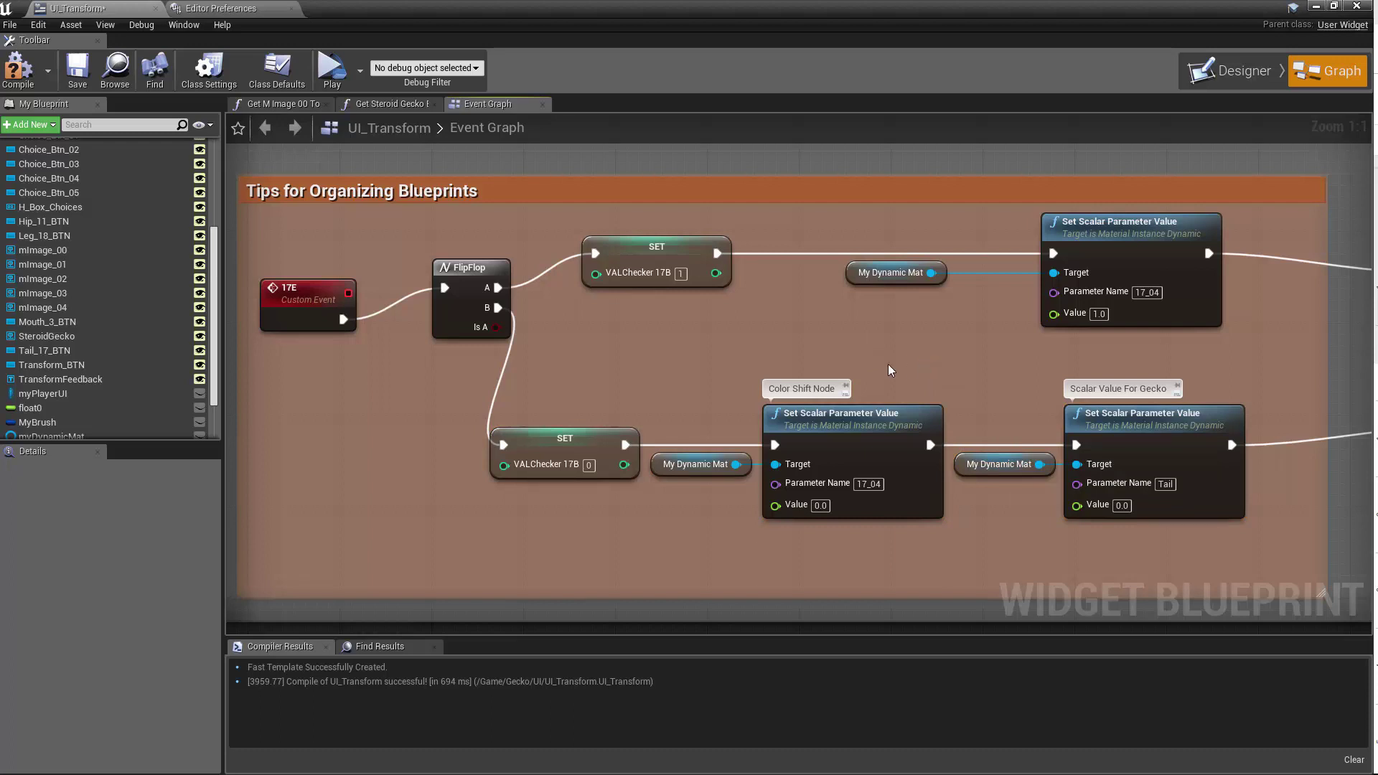
Move the upper Set Scalar Parameter Value node and its My Dynamic Mat up, and straighten their connections in line with the upper SET node
left_click_drag(847, 302, 1105, 176)
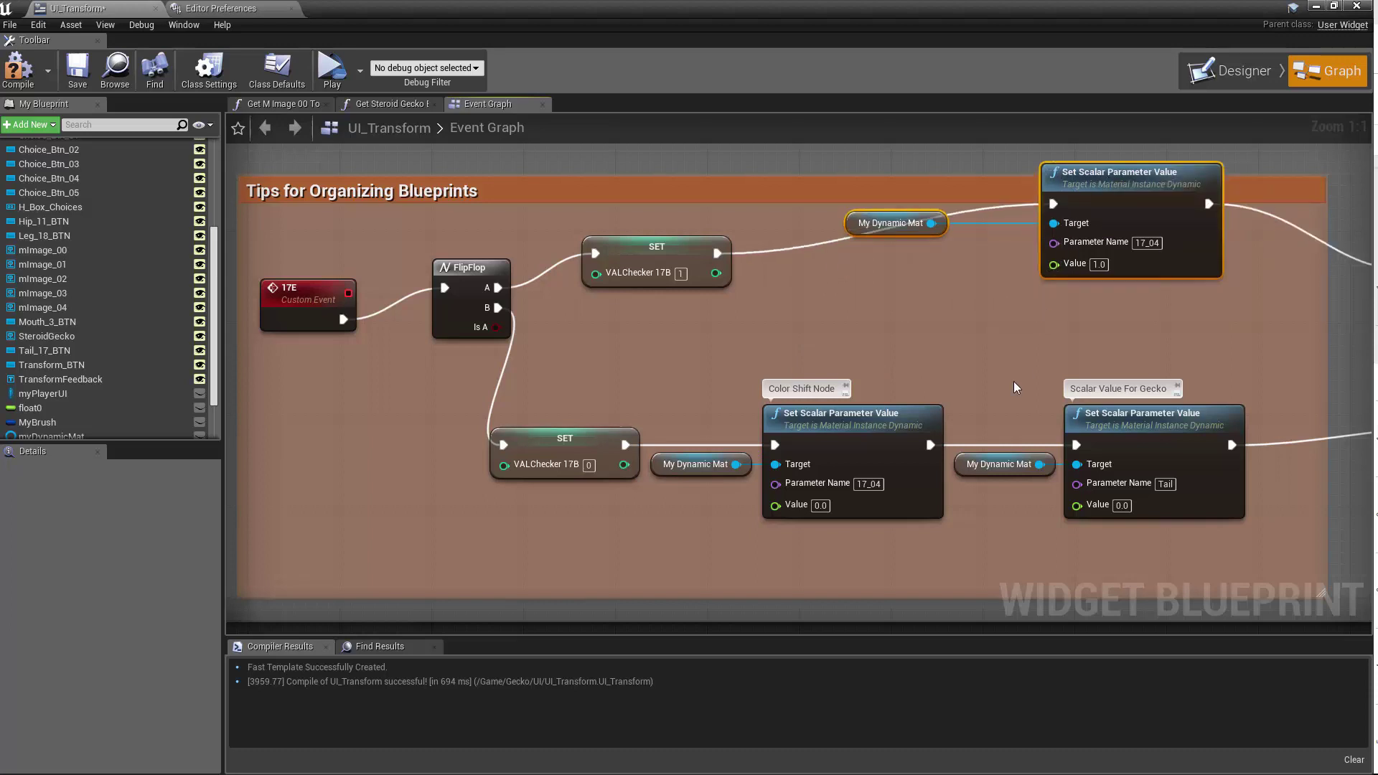
left_click(1089, 172)
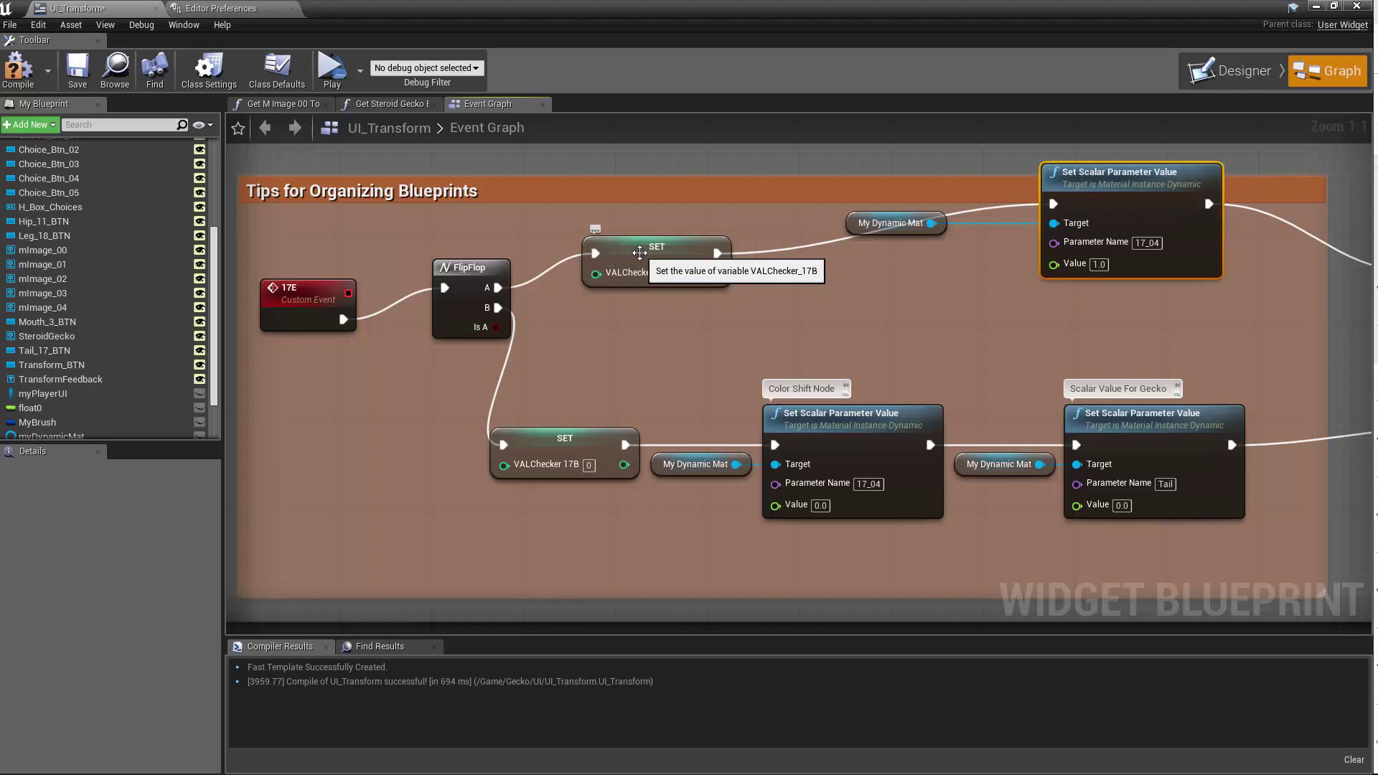
left_click(639, 253)
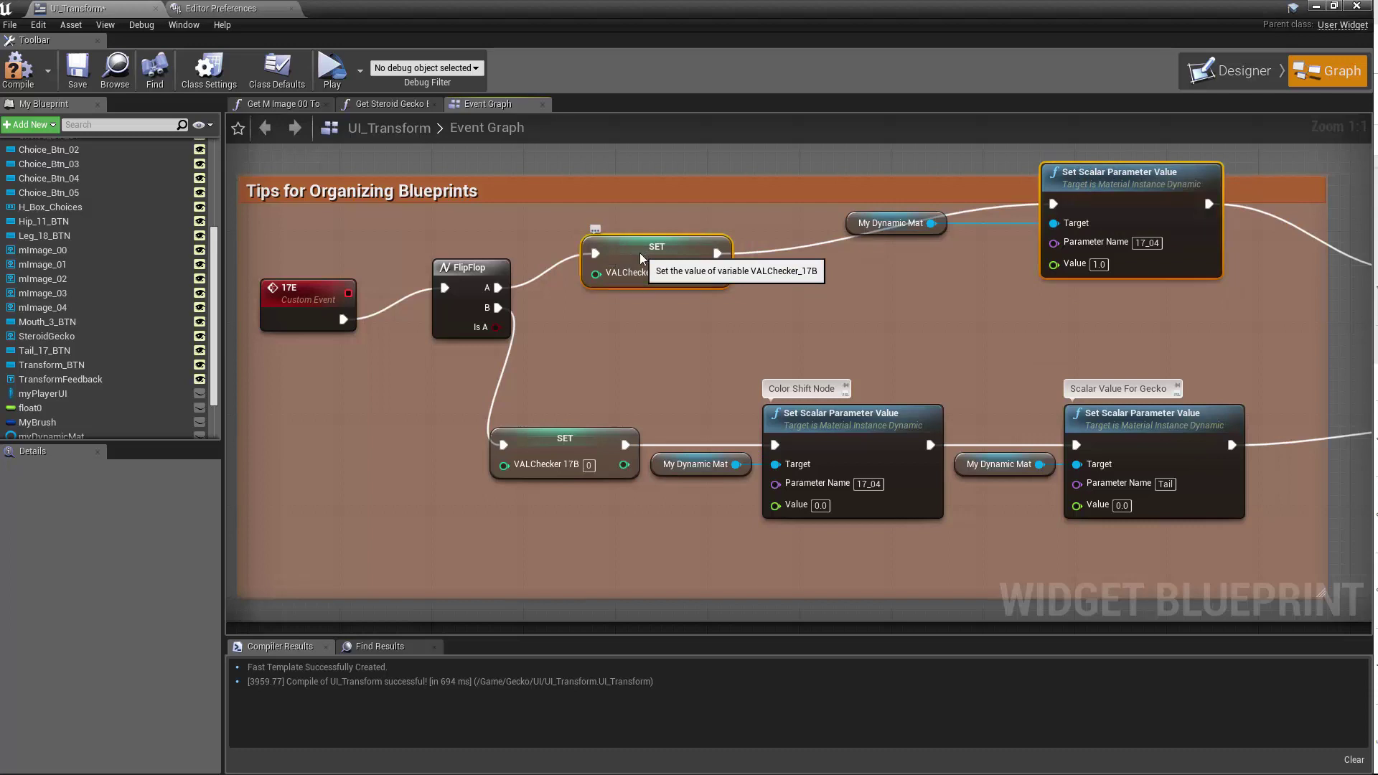
key("q")
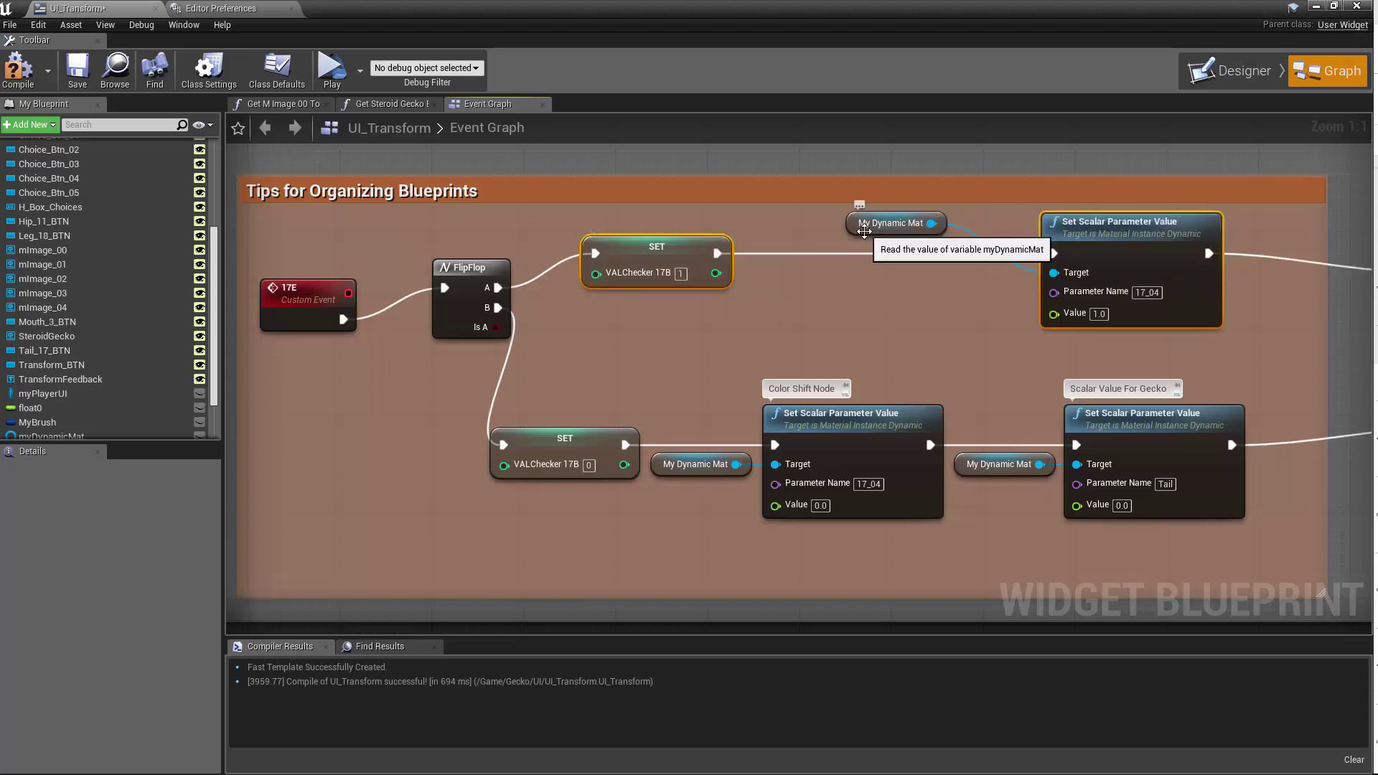
left_click(865, 224)
left_click(1103, 246, "shift")
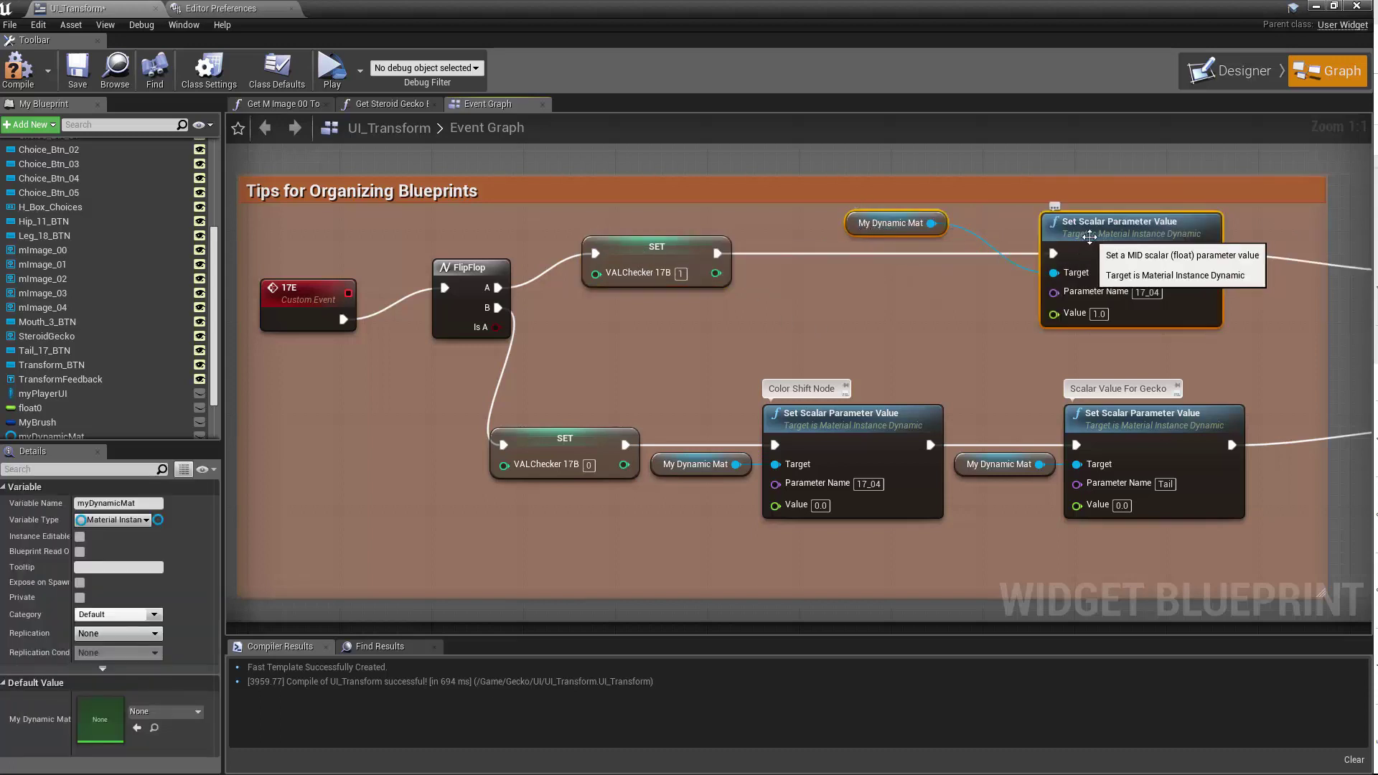
key("q")
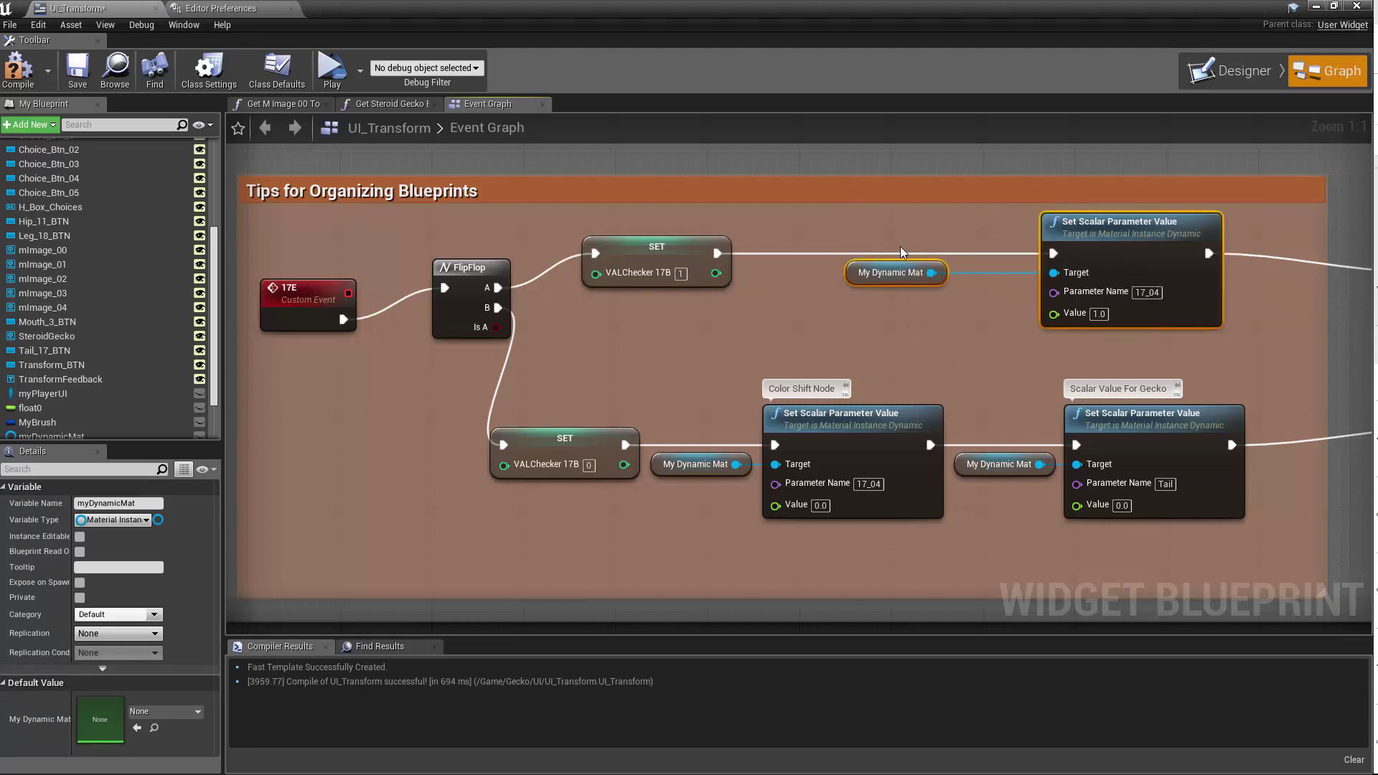
Move the upper Set Scalar Parameter Value node pair closer to the SET node and distribute the three nodes evenly horizontally
left_click_drag(1102, 329, 948, 333)
left_click(638, 238, "shift")
key("q")
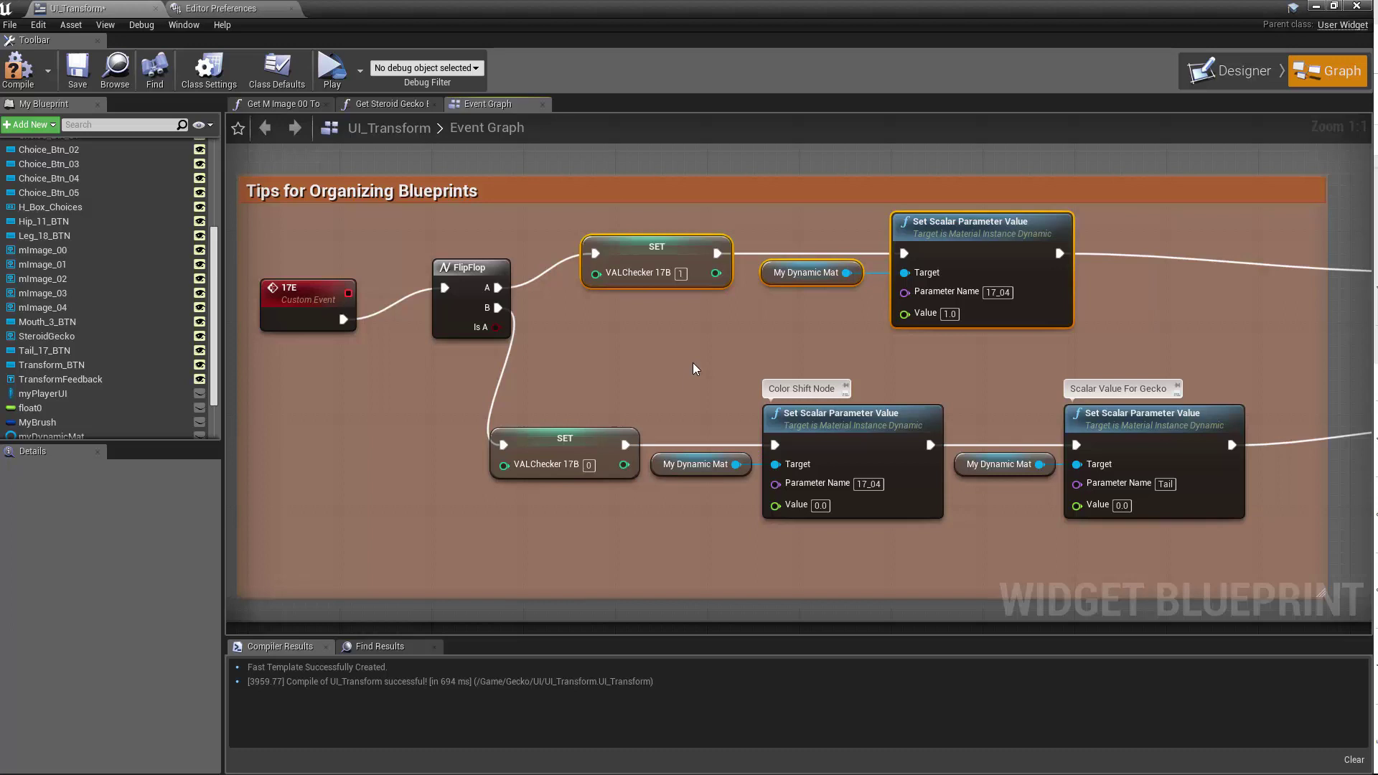
Delete the "Tips for Organizing Blueprints" comment box and create a new comment box around all of its nodes
left_click(437, 192)
key("Delete")
left_click_drag(256, 178, 1281, 555)
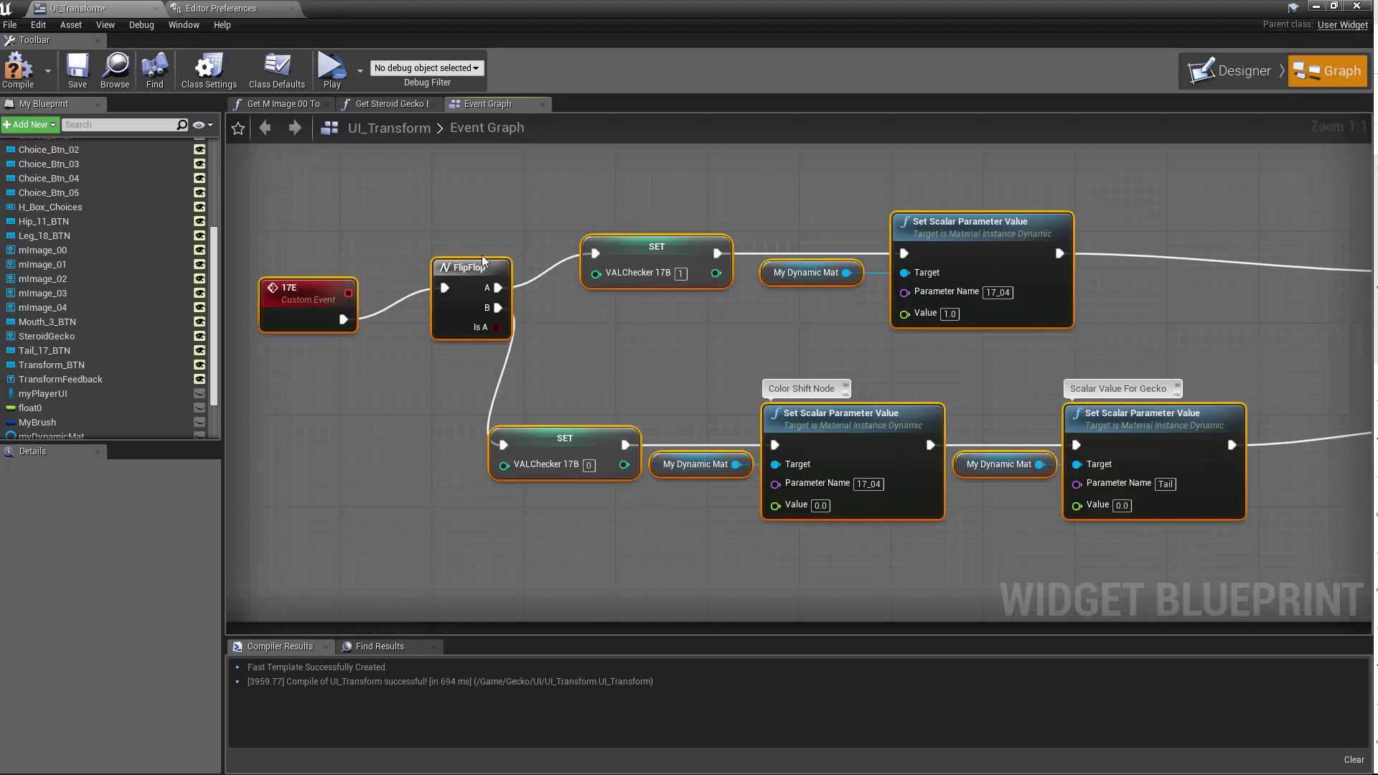
key("c")
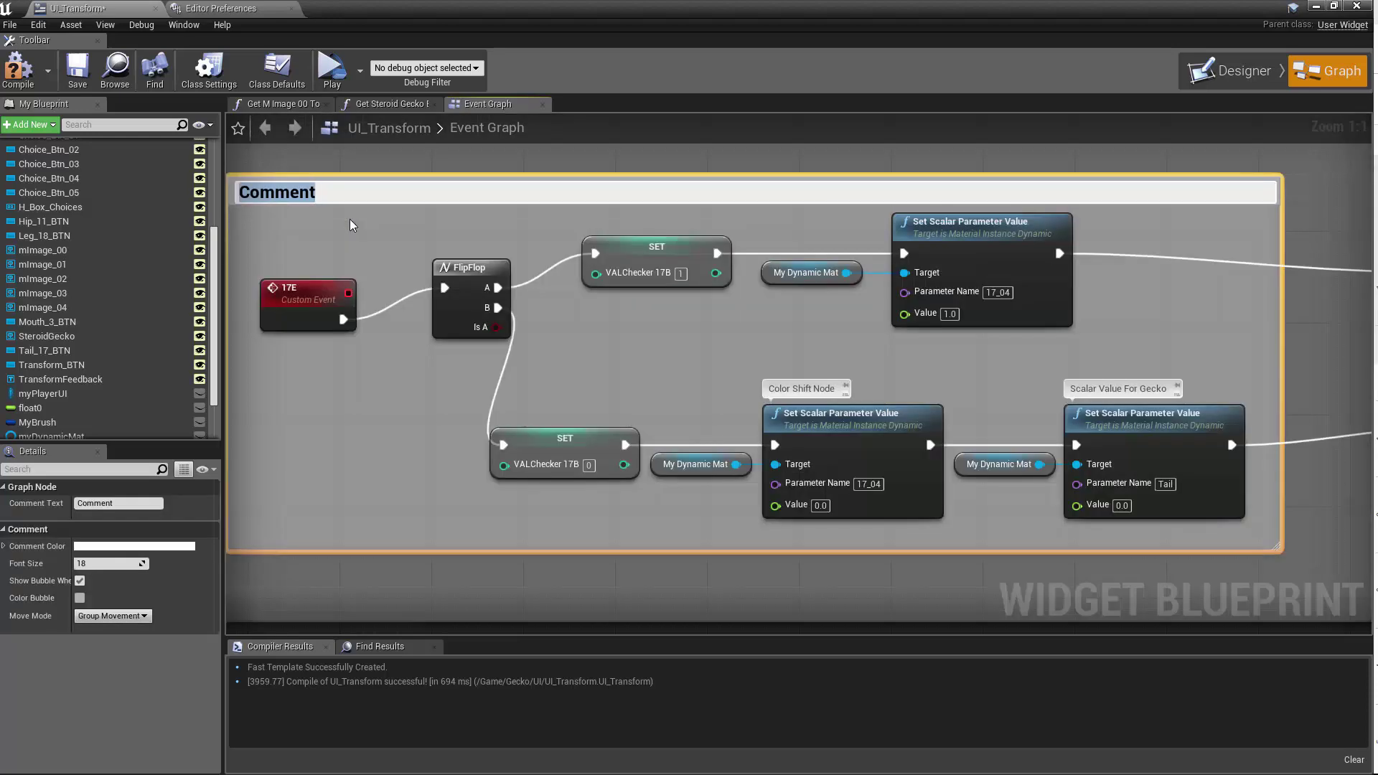
Set the new comment box's colour to light orange
left_click(149, 549)
left_click_drag(277, 510, 294, 529)
left_click(372, 737)
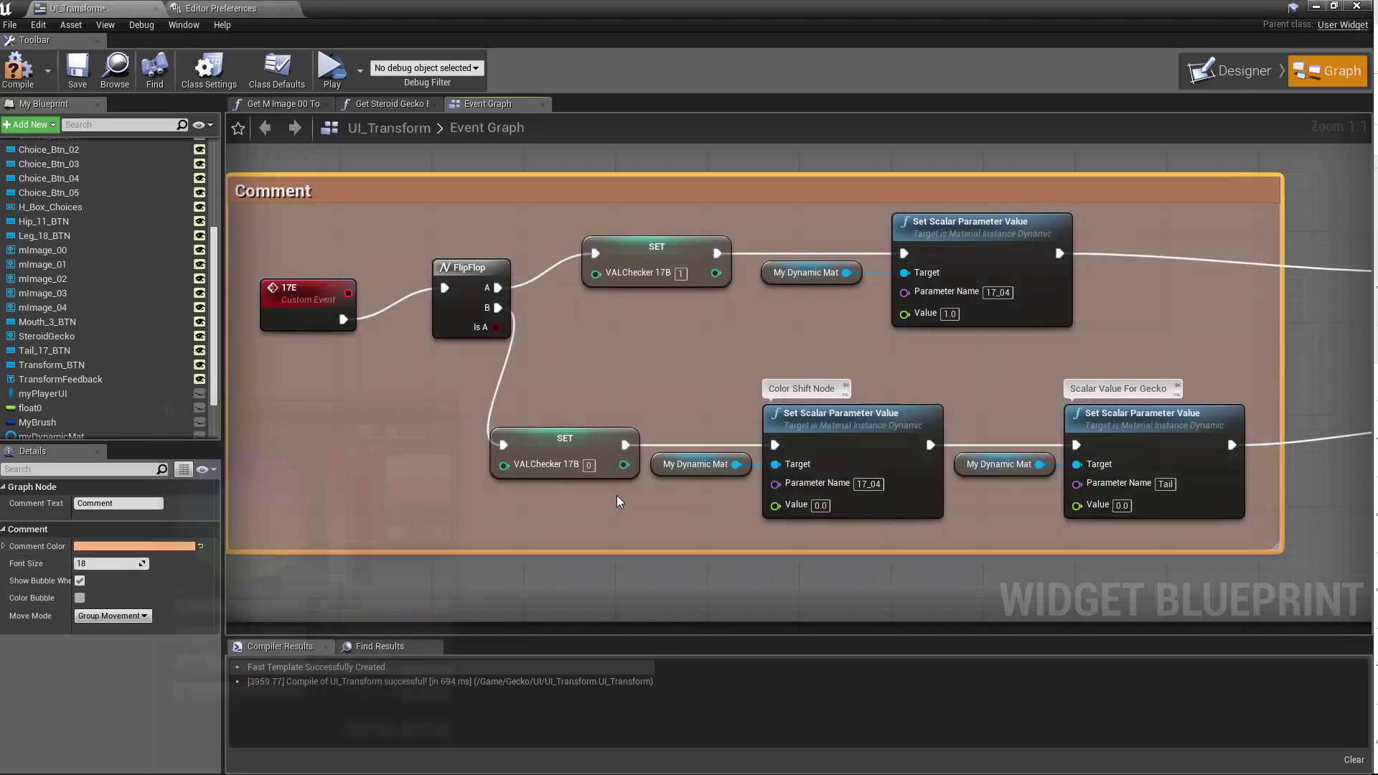
Line up the lower output wire's reroute node with the Scalar Value For Gecko node, and add another reroute node between them
scroll(623, 486, "down", 5)
scroll(628, 478, "down", 7)
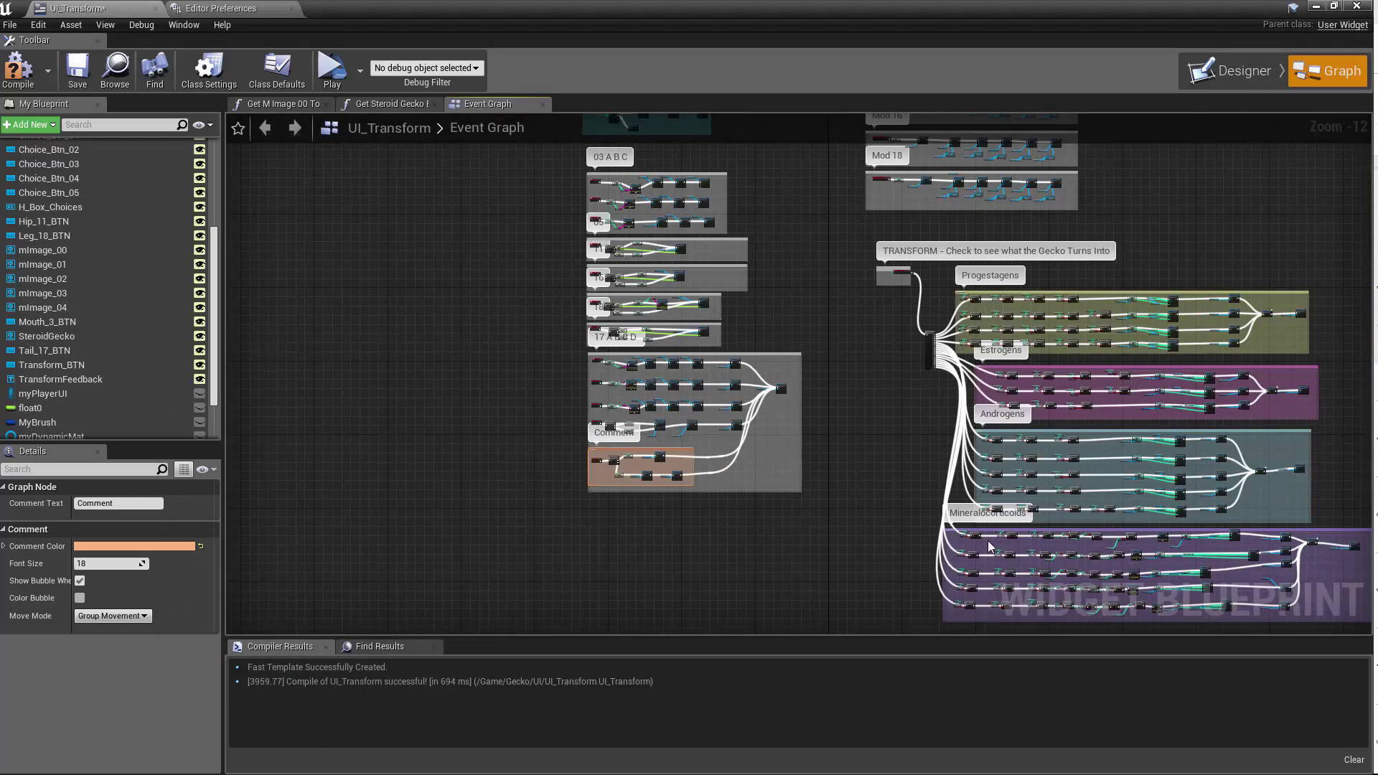
scroll(945, 491, "up", 1)
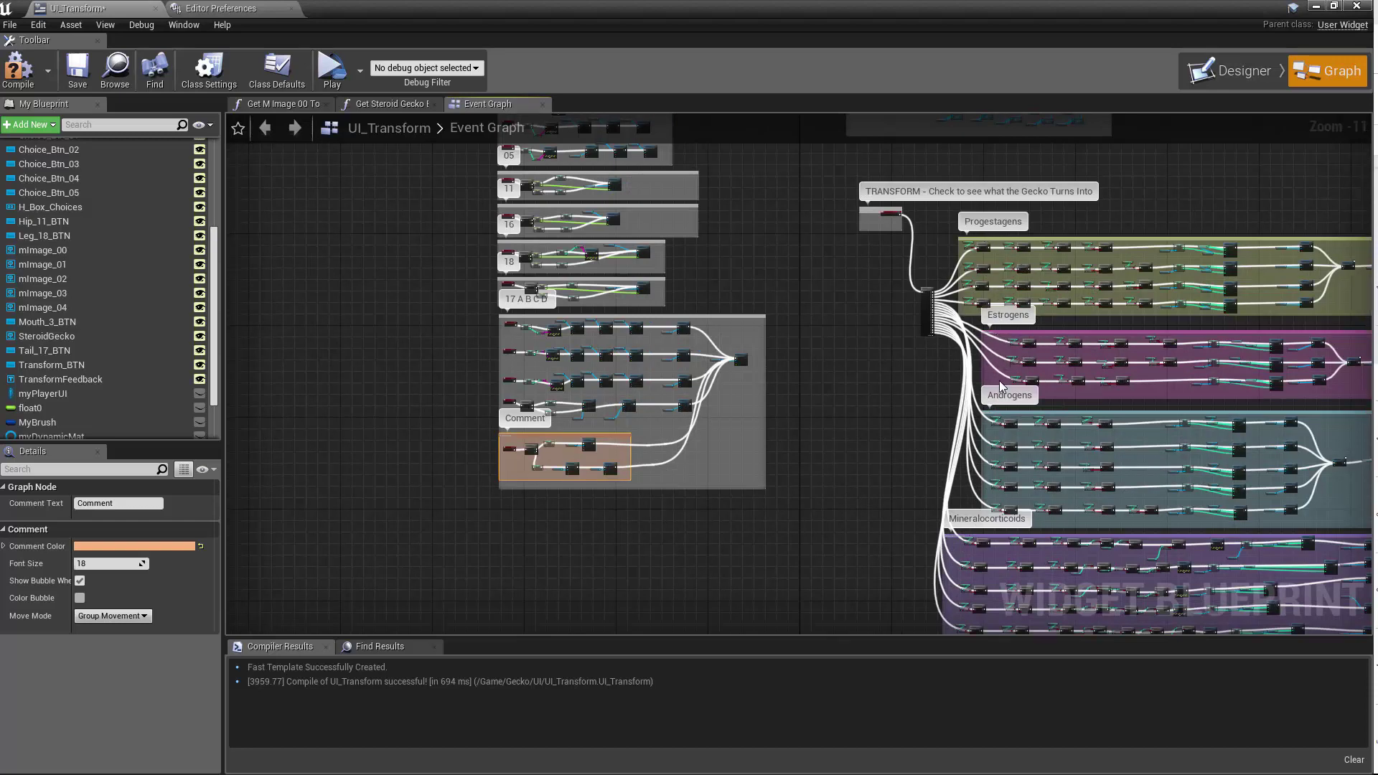
scroll(672, 491, "up", 3)
right_click_drag(519, 488, 768, 549)
scroll(765, 540, "up", 7)
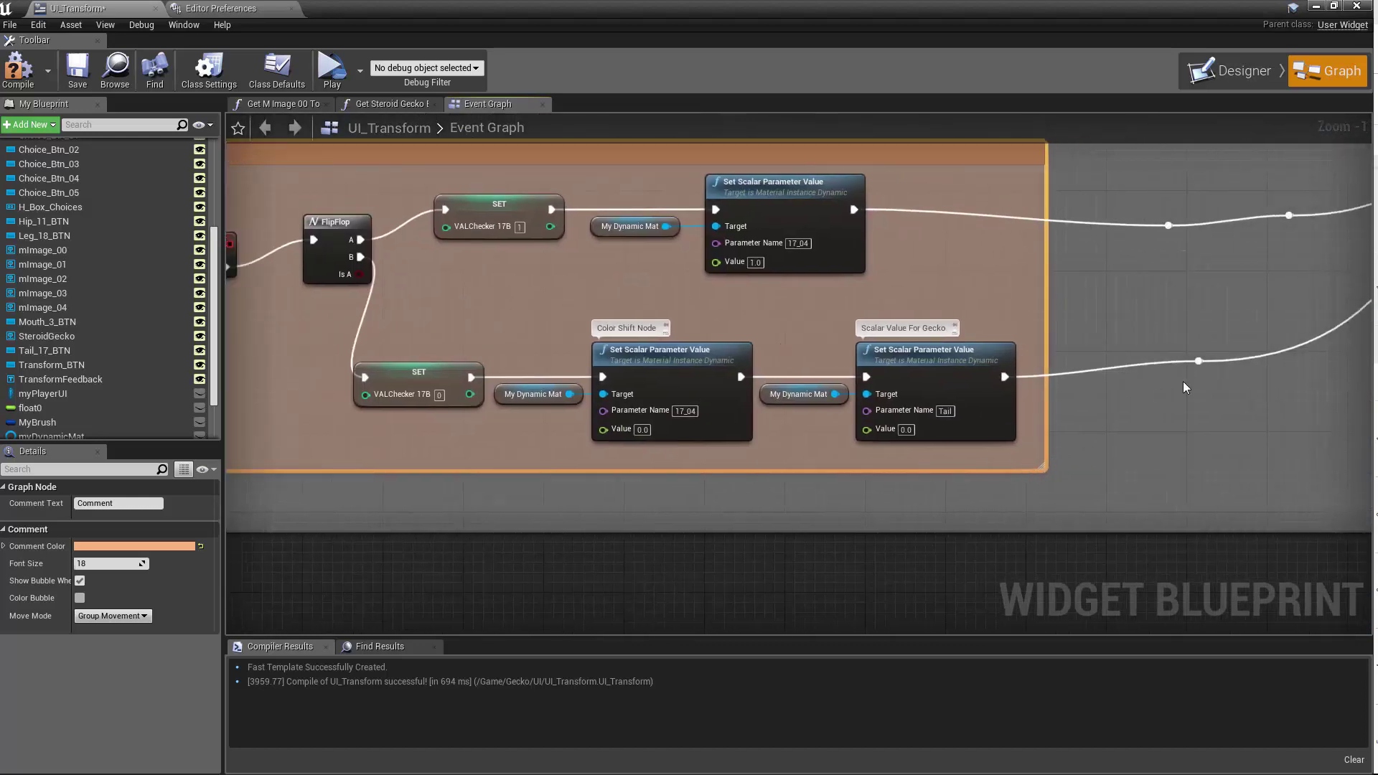
left_click(1198, 361)
left_click_drag(1198, 361, 1189, 376)
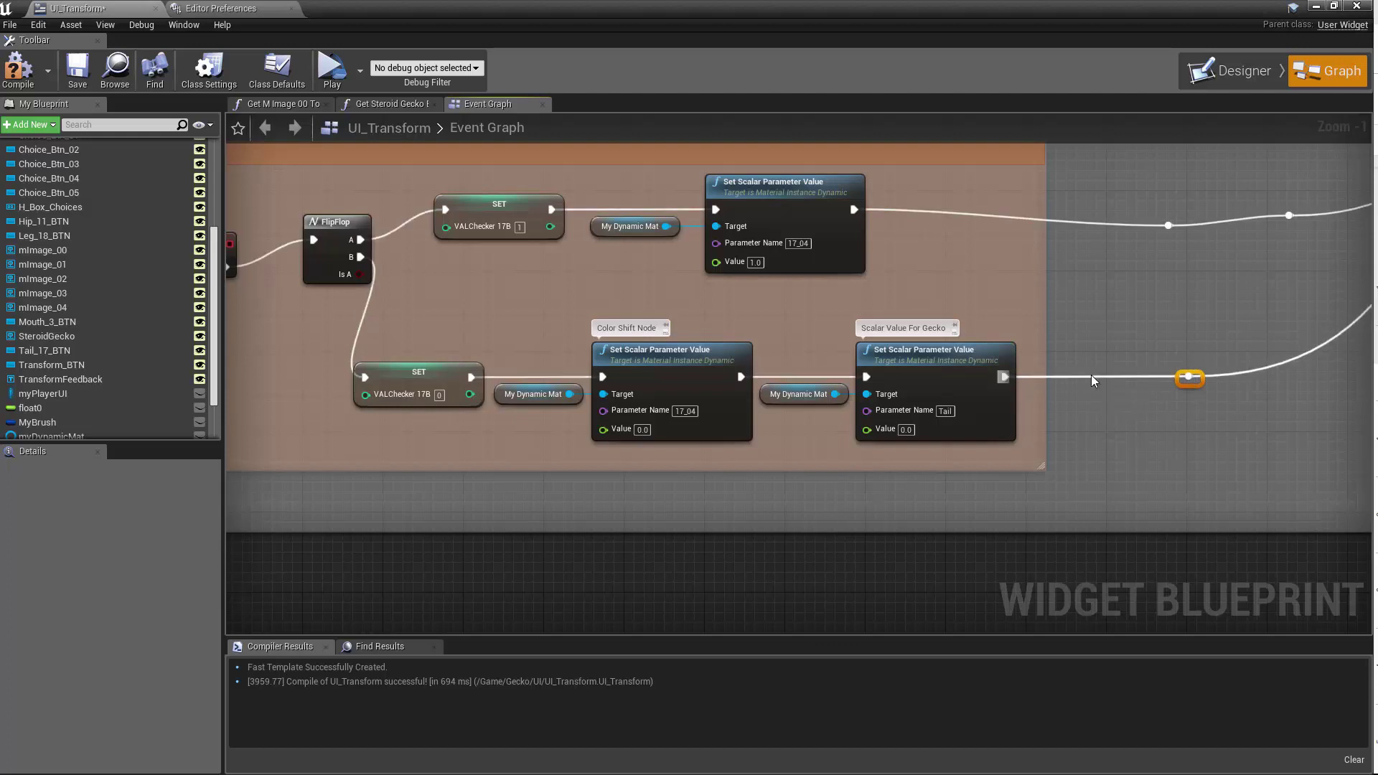
double_click(1091, 375)
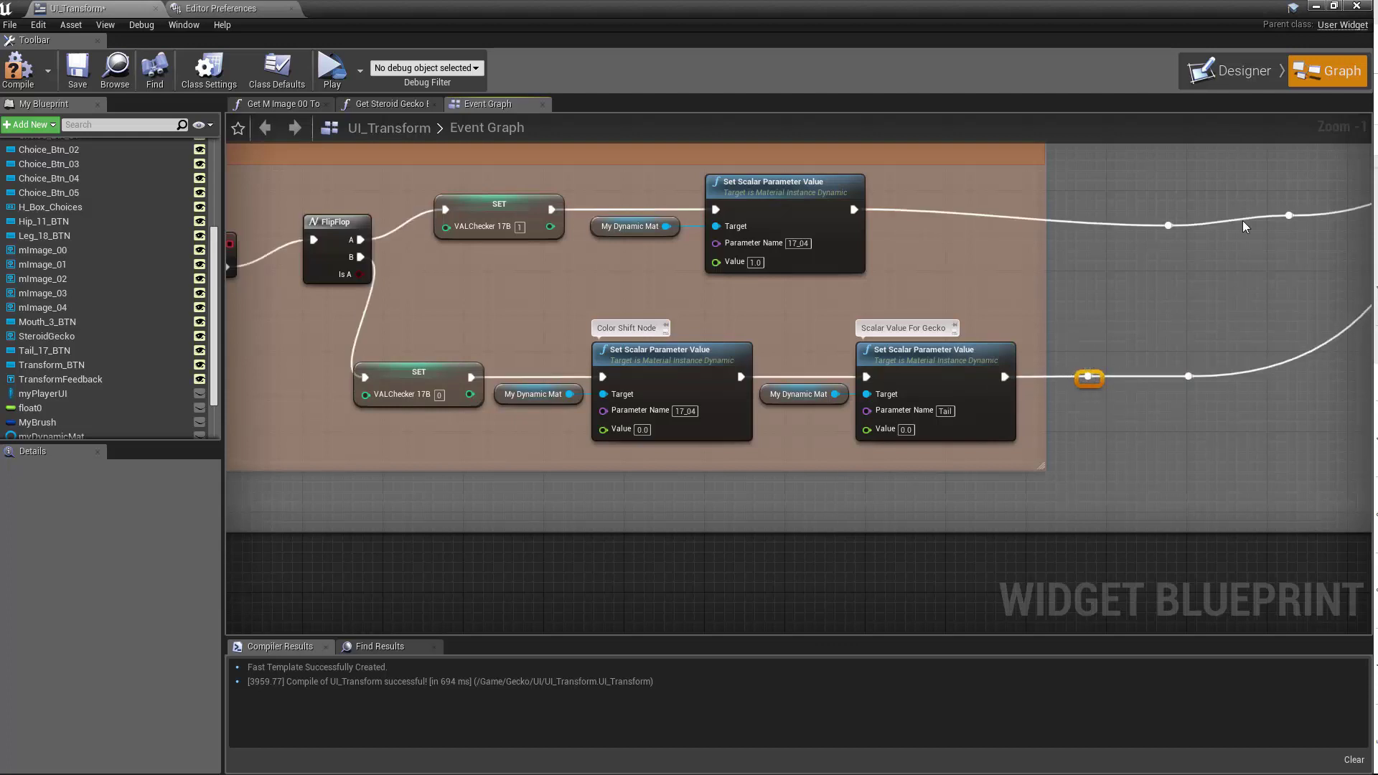
right_click_drag(826, 278, 1100, 327)
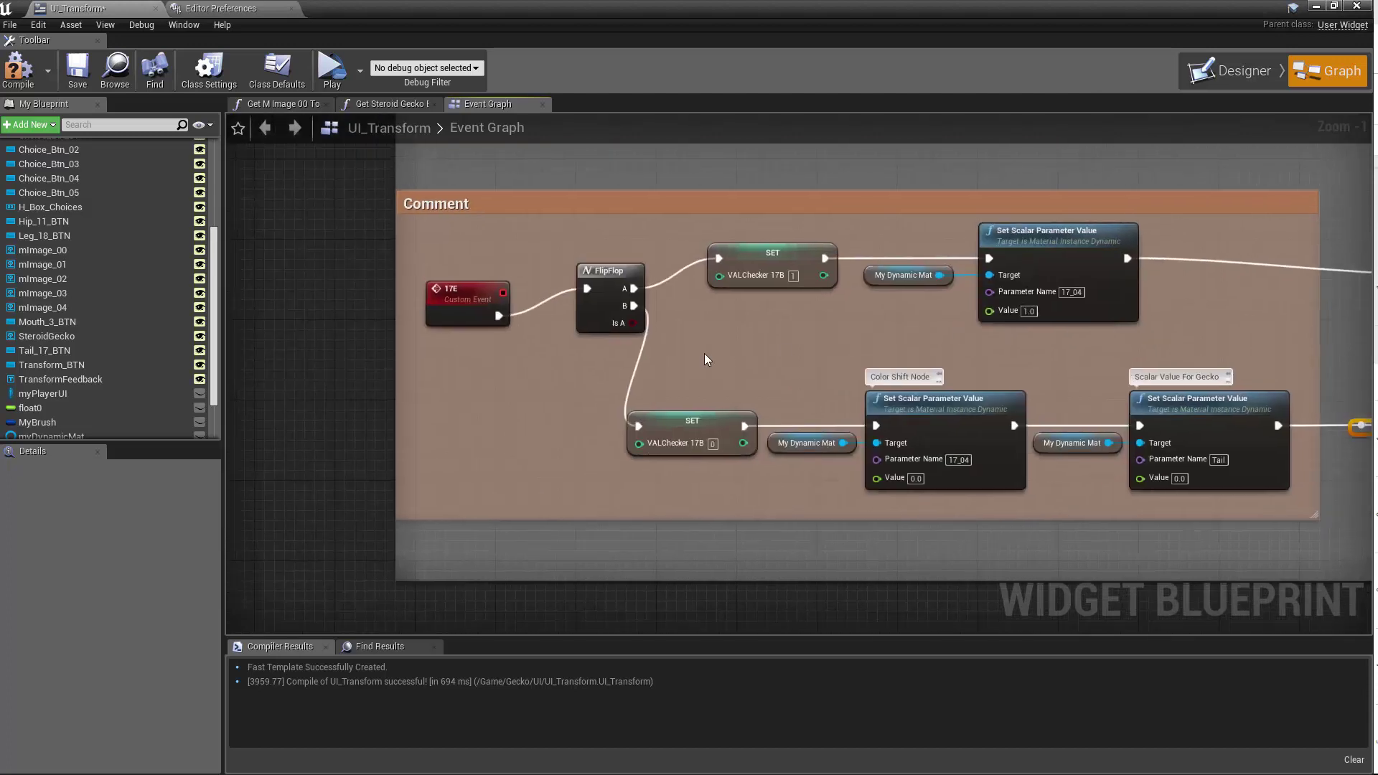